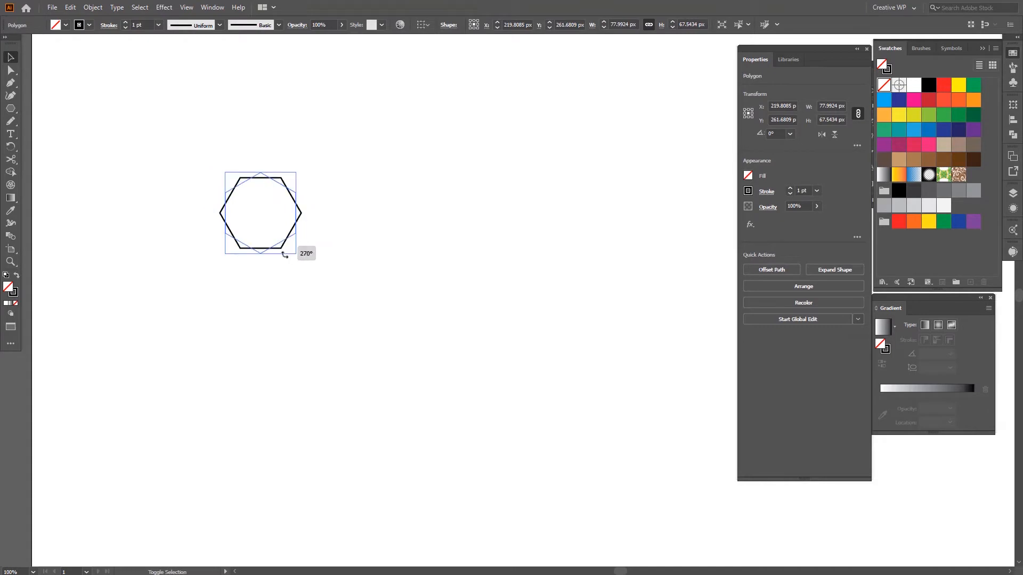
- Duplicate the hexagon sideways by half its width and repeat the copy to form an overlapping row across the artboard
{"action": "left_click_drag", "start_coordinate": [286, 189], "coordinate": [321, 196]}
{"action": "key", "text": "ctrl+d"}
{"action": "key", "text": "ctrl+d"}
{"action": "key", "text": "ctrl+d"}
{"action": "key", "text": "ctrl+d"}
{"action": "key", "text": "ctrl+d"}
{"action": "key", "text": "ctrl+d"}
{"action": "key", "text": "ctrl+d"}
{"action": "key", "text": "ctrl+d"}
{"action": "key", "text": "ctrl+d"}
{"action": "key", "text": "ctrl+d"}
{"action": "key", "text": "ctrl+d"}
{"action": "key", "text": "ctrl+d"}
{"action": "key", "text": "ctrl+d"}
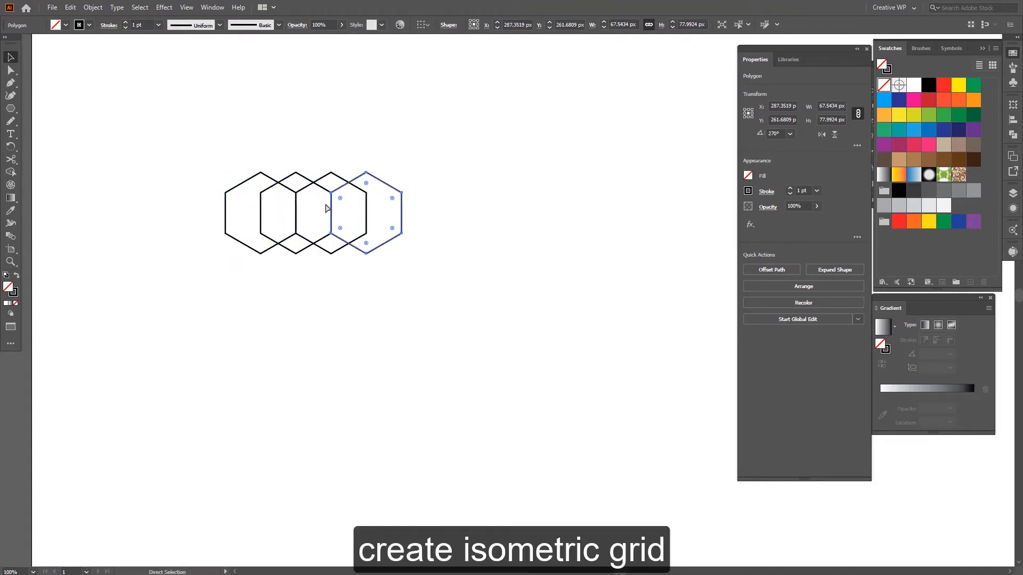
{"action": "key", "text": "ctrl+minus"}
{"action": "key", "text": "ctrl+minus"}
{"action": "key", "text": "ctrl+minus"}
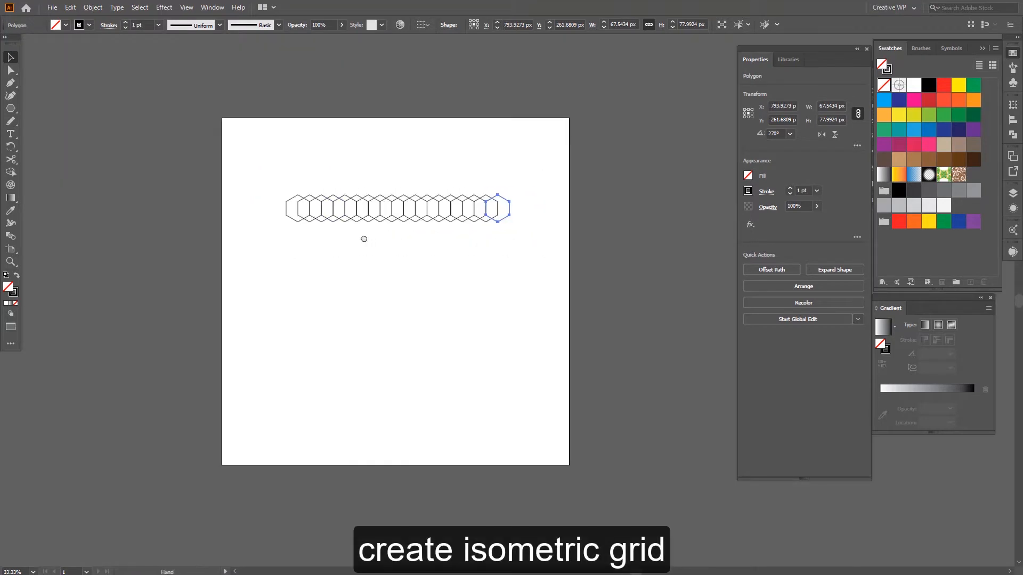
{"action": "key", "text": "ctrl+d"}
{"action": "key", "text": "ctrl+d"}
{"action": "key", "text": "ctrl+d"}
- Select the whole hexagon row and move it to X 500 px and Y about 176 px, near the artboard's upper edge
{"action": "left_click_drag", "start_coordinate": [569, 165], "coordinate": [274, 276]}
{"action": "key", "text": "ctrl+plus"}
{"action": "key", "text": "ctrl+plus"}
{"action": "left_click_drag", "start_coordinate": [382, 182], "coordinate": [318, 123]}
{"action": "key", "text": "ctrl+plus"}
{"action": "key", "text": "ctrl+plus"}
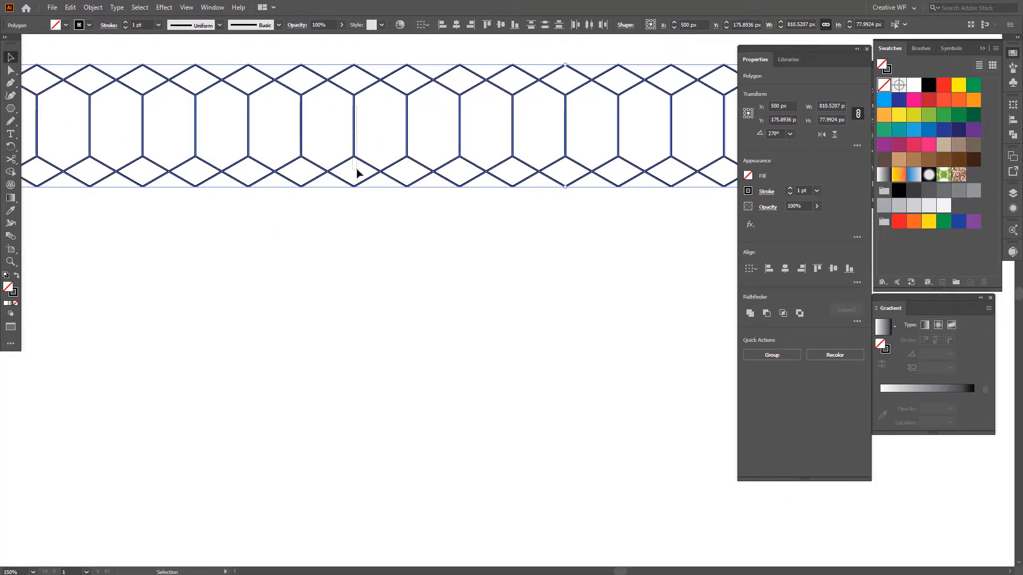
- Duplicate the hexagon row straight down by half a hexagon's height and repeat the copy to build an isometric grid
{"action": "left_click_drag", "start_coordinate": [357, 169], "coordinate": [366, 139]}
{"action": "scroll", "coordinate": [366, 139], "scroll_direction": "down", "scroll_amount": 3}
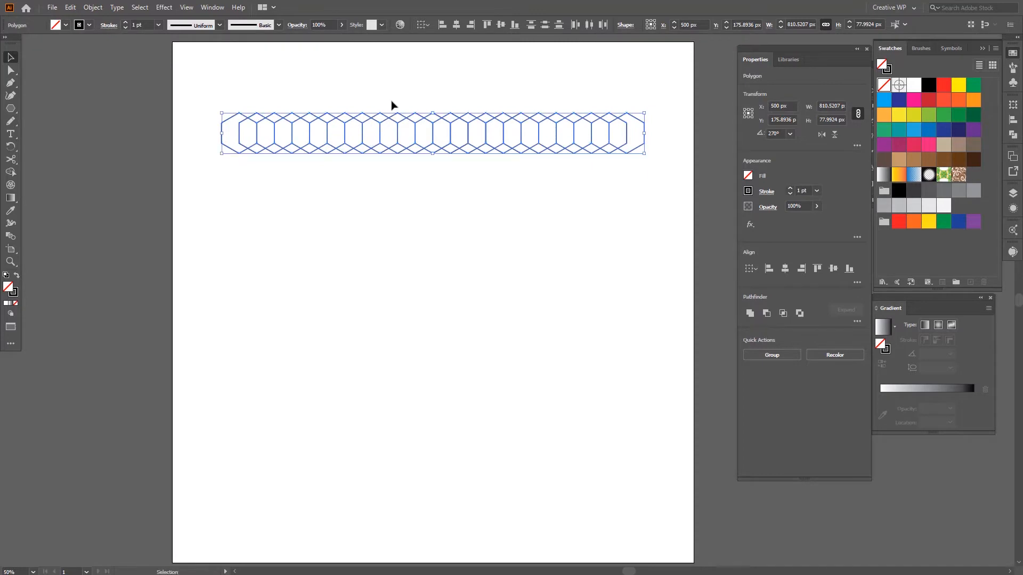
{"action": "scroll", "coordinate": [392, 105], "scroll_direction": "up", "scroll_amount": 3}
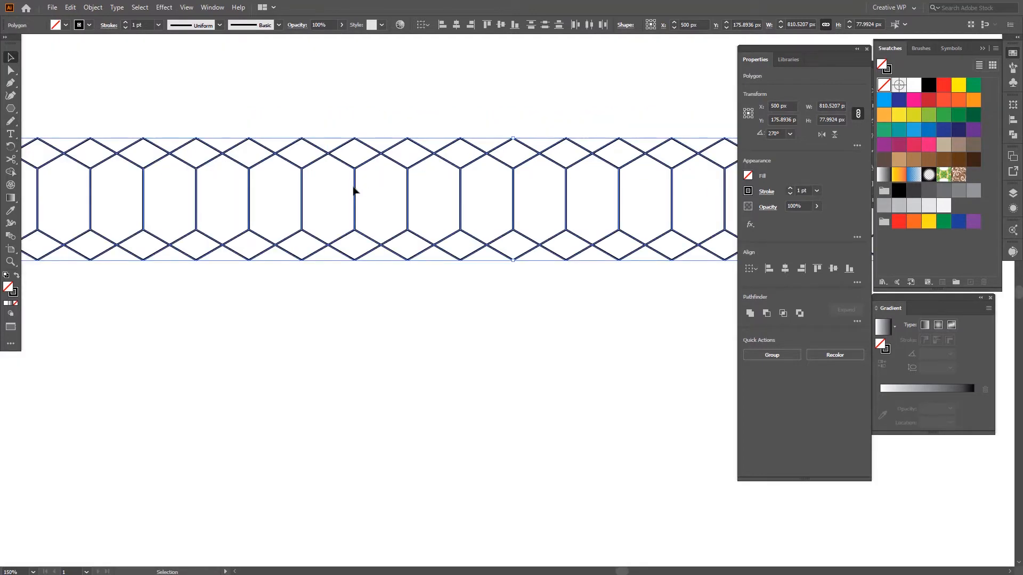
{"action": "key", "text": "ctrl+shift+a"}
{"action": "key", "text": "ctrl+a"}
{"action": "left_click_drag", "start_coordinate": [356, 189], "coordinate": [357, 245]}
{"action": "key", "text": "ctrl+minus"}
{"action": "key", "text": "ctrl+minus"}
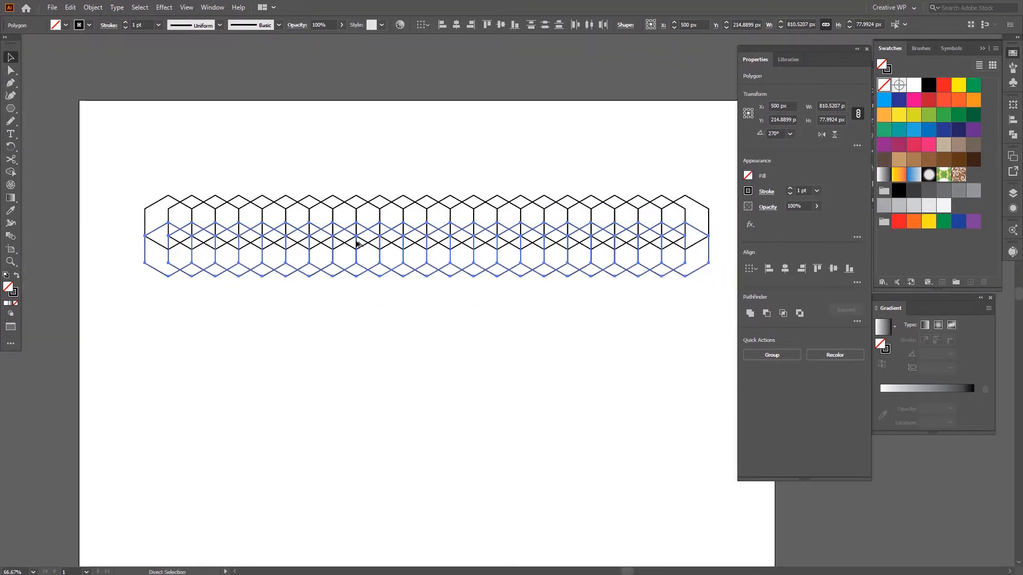
{"action": "key", "text": "ctrl+d"}
{"action": "key", "text": "ctrl+d"}
{"action": "key", "text": "ctrl+d"}
{"action": "key", "text": "ctrl+d"}
{"action": "key", "text": "ctrl+d"}
{"action": "key", "text": "ctrl+d"}
{"action": "key", "text": "ctrl+d"}
{"action": "key", "text": "ctrl+d"}
{"action": "key", "text": "ctrl+d"}
{"action": "key", "text": "ctrl+d"}
{"action": "key", "text": "ctrl+d"}
{"action": "key", "text": "ctrl+d"}
{"action": "key", "text": "ctrl+d"}
{"action": "key", "text": "ctrl+d"}
{"action": "key", "text": "ctrl+d"}
{"action": "key", "text": "ctrl+d"}
{"action": "key", "text": "ctrl+d"}
{"action": "key", "text": "ctrl+d"}
{"action": "key", "text": "ctrl+d"}
{"action": "key", "text": "ctrl+d"}
{"action": "key", "text": "ctrl+d"}
{"action": "key", "text": "ctrl+d"}
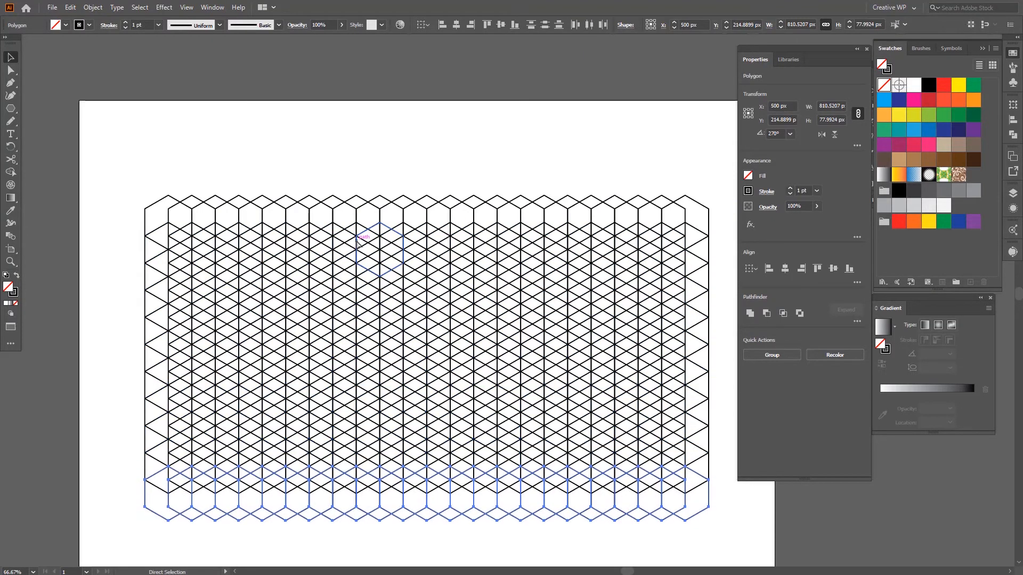
- Select the entire hexagon grid and convert it to guides
{"action": "left_click_drag", "start_coordinate": [407, 299], "coordinate": [381, 194]}
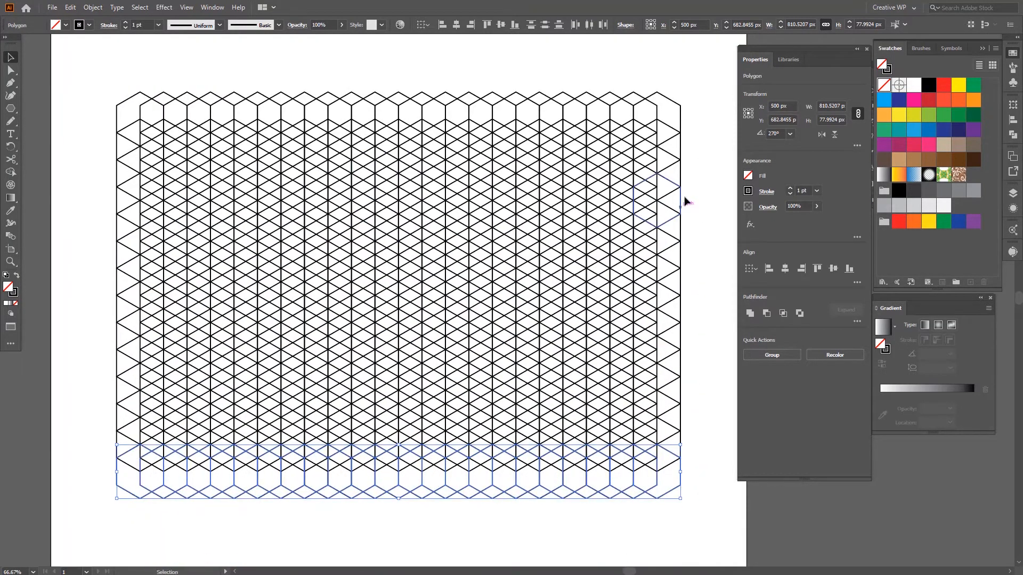
{"action": "left_click", "coordinate": [692, 176]}
{"action": "left_click_drag", "start_coordinate": [688, 98], "coordinate": [94, 518]}
{"action": "right_click", "coordinate": [320, 263]}
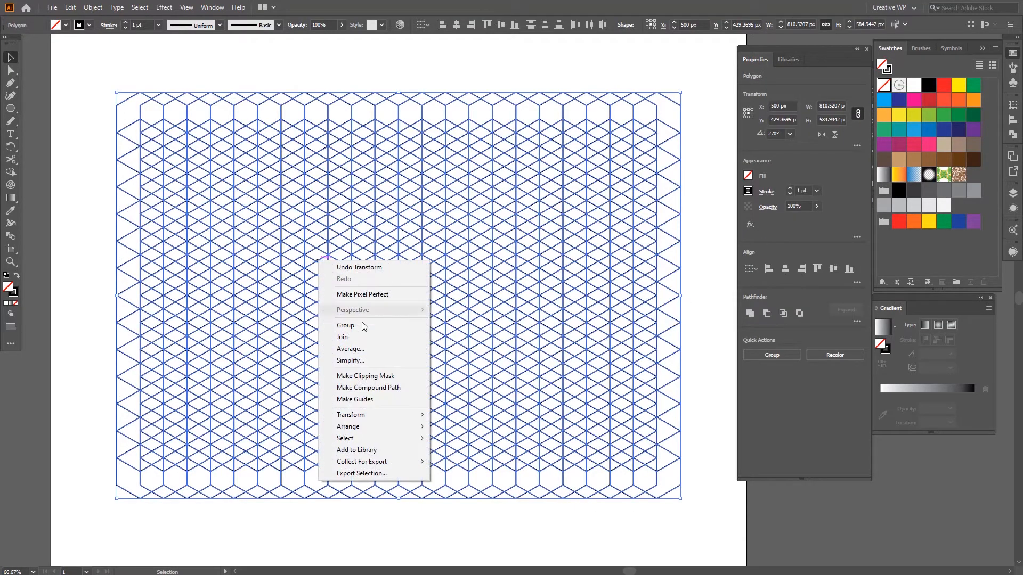
{"action": "left_click", "coordinate": [373, 399]}
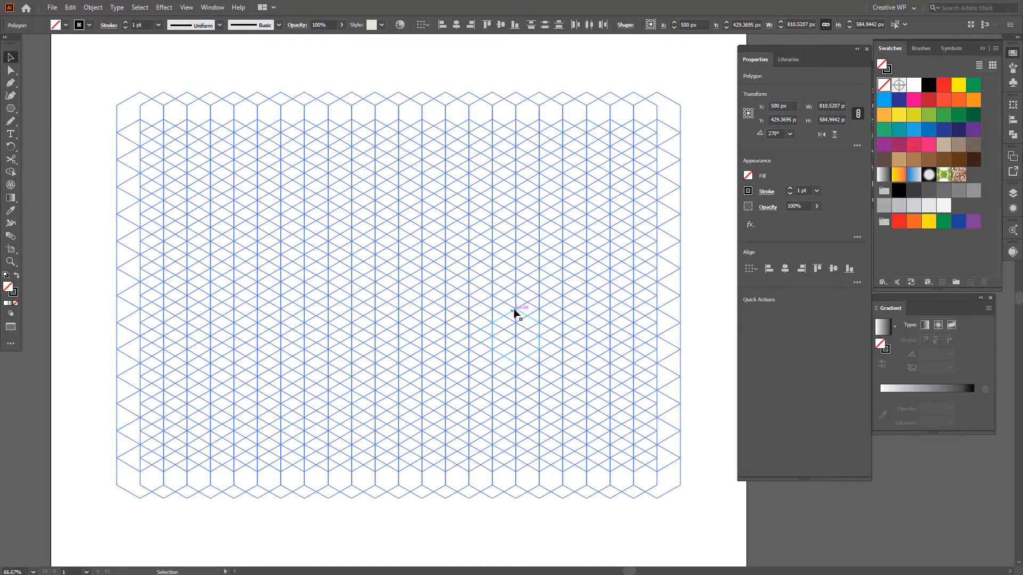
{"action": "key", "text": "ctrl+5"}
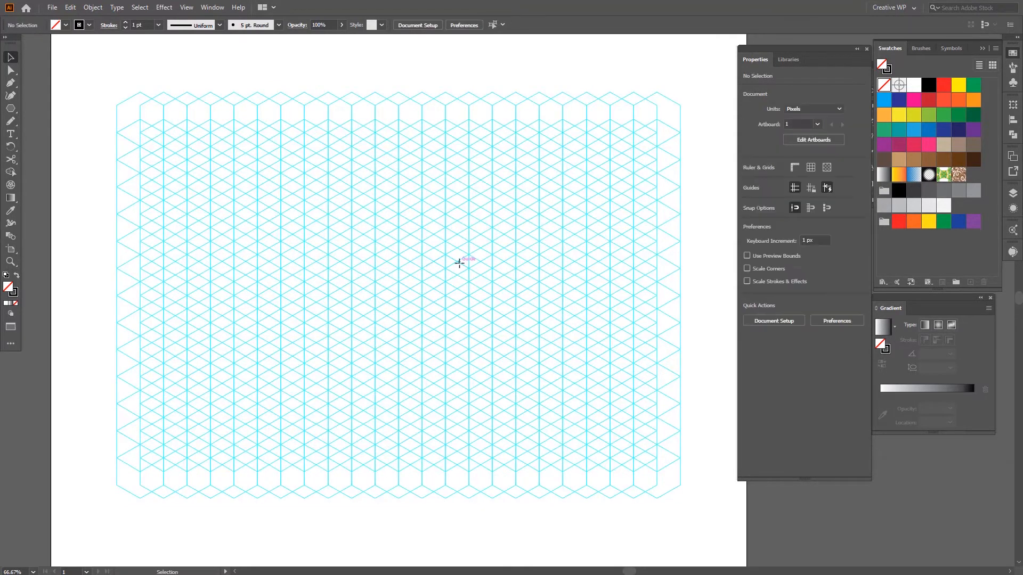
- Select all the hexagon guides and lock the guides
{"action": "left_click", "coordinate": [442, 272]}
{"action": "scroll", "coordinate": [442, 272], "scroll_direction": "up", "scroll_amount": 3}
{"action": "scroll", "coordinate": [447, 266], "scroll_direction": "down", "scroll_amount": 5}
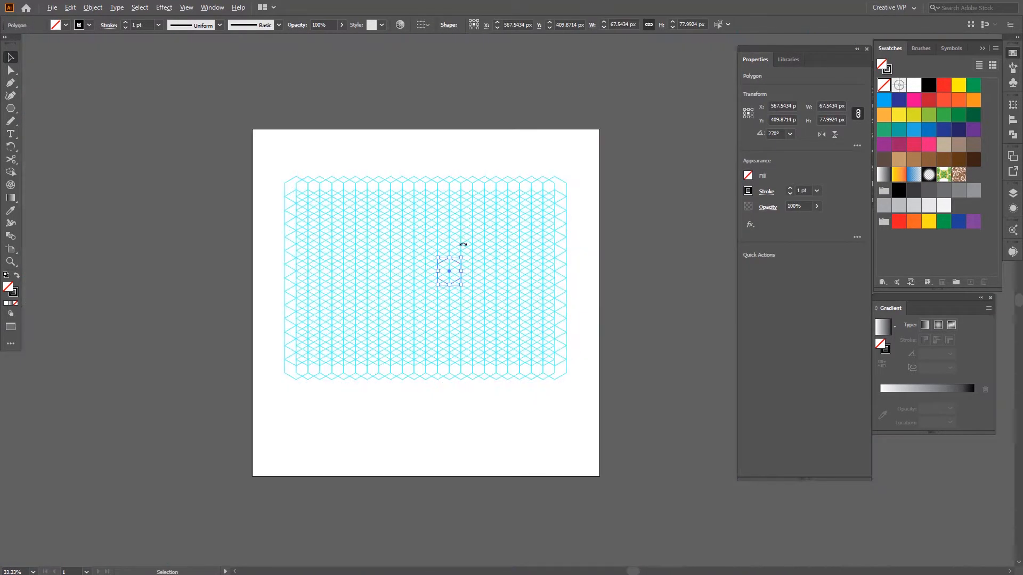
{"action": "left_click_drag", "start_coordinate": [586, 143], "coordinate": [272, 420]}
{"action": "right_click", "coordinate": [393, 274]}
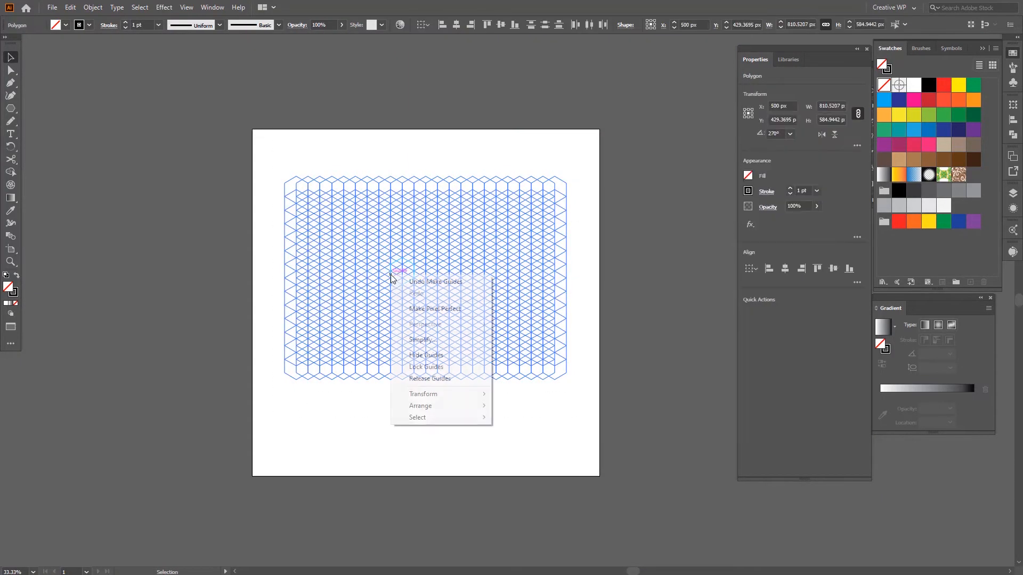
{"action": "left_click", "coordinate": [424, 367]}
{"action": "scroll", "coordinate": [418, 269], "scroll_direction": "up", "scroll_amount": 4}
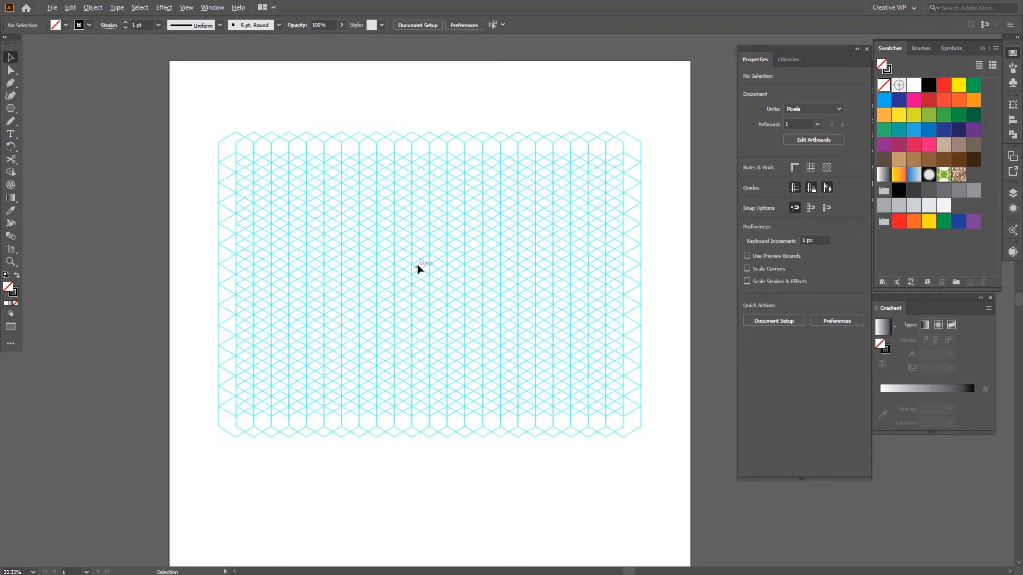
- Draw a closed upright parallelogram about 169 px wide and 273 px high along the isometric guides with the Pen tool, and deselect it
{"action": "scroll", "coordinate": [416, 267], "scroll_direction": "down", "scroll_amount": 5}
{"action": "scroll", "coordinate": [388, 270], "scroll_direction": "up", "scroll_amount": 3}
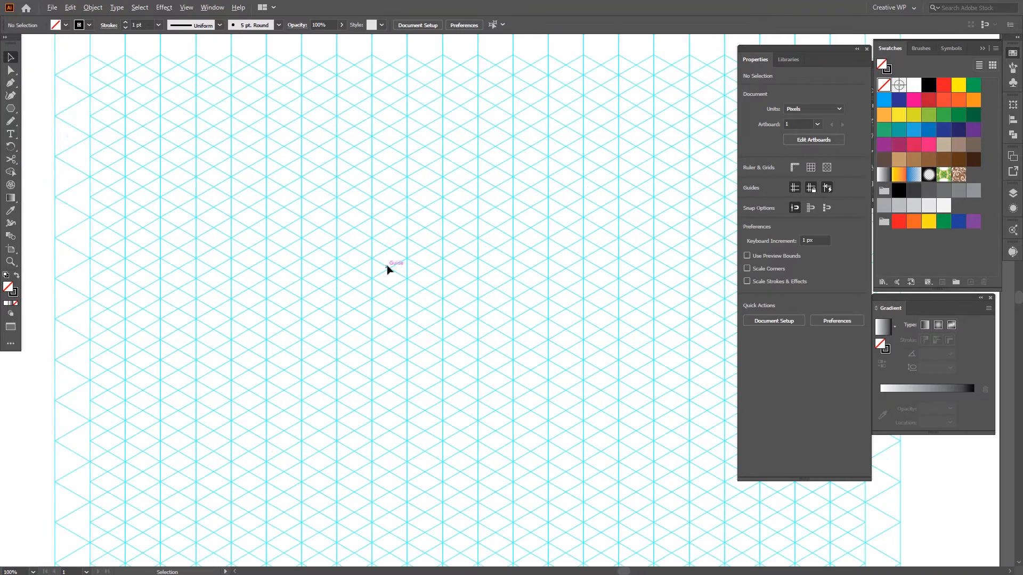
{"action": "key", "text": "p"}
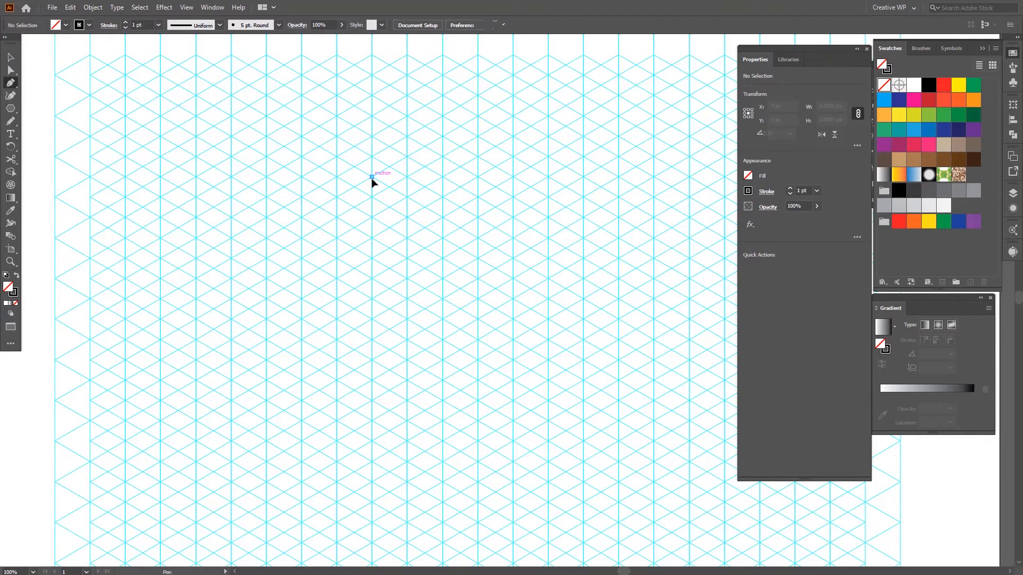
{"action": "left_click", "coordinate": [371, 176]}
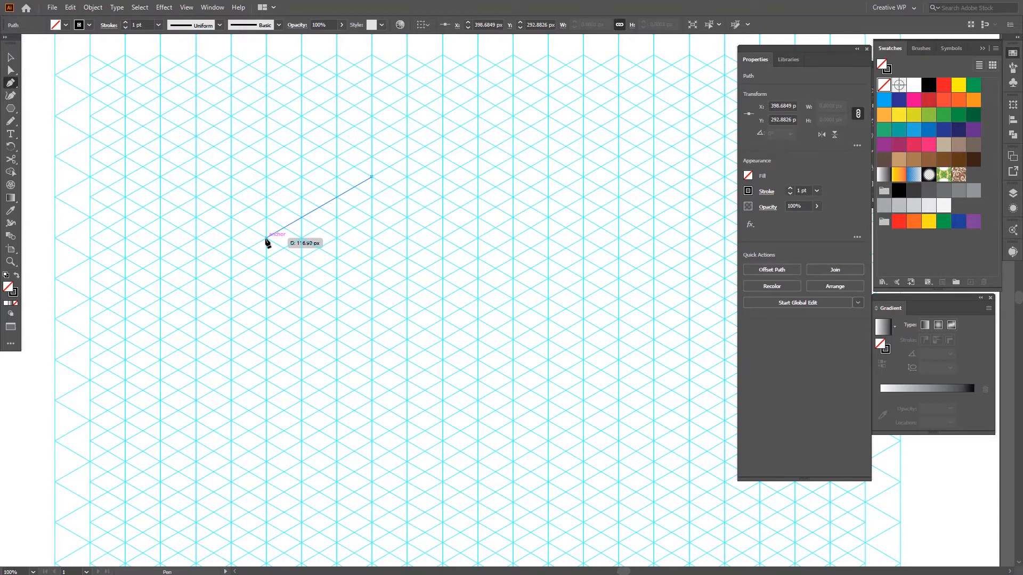
{"action": "left_click", "coordinate": [196, 280]}
{"action": "left_click_drag", "start_coordinate": [199, 291], "coordinate": [203, 244]}
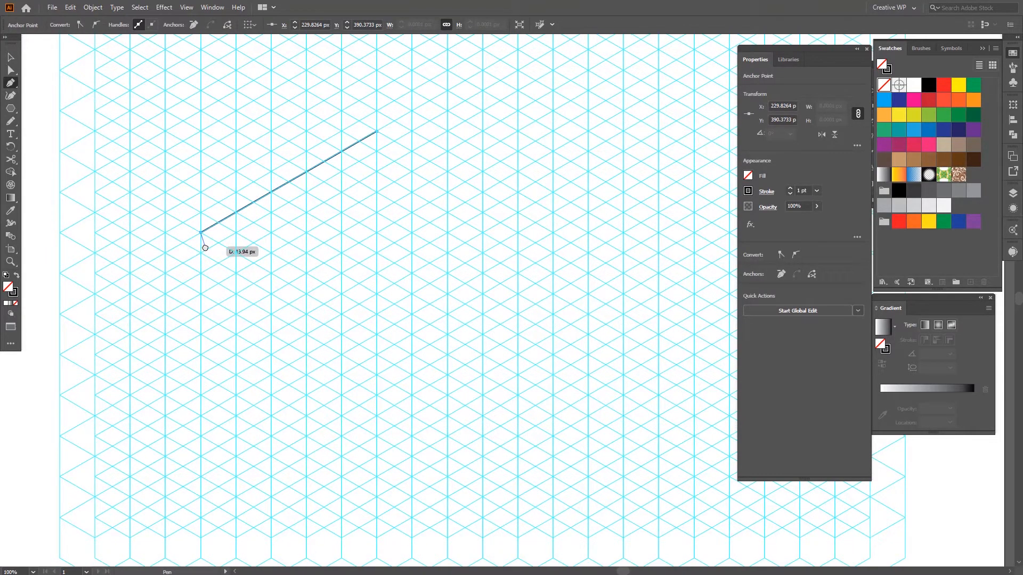
{"action": "left_click", "coordinate": [201, 416]}
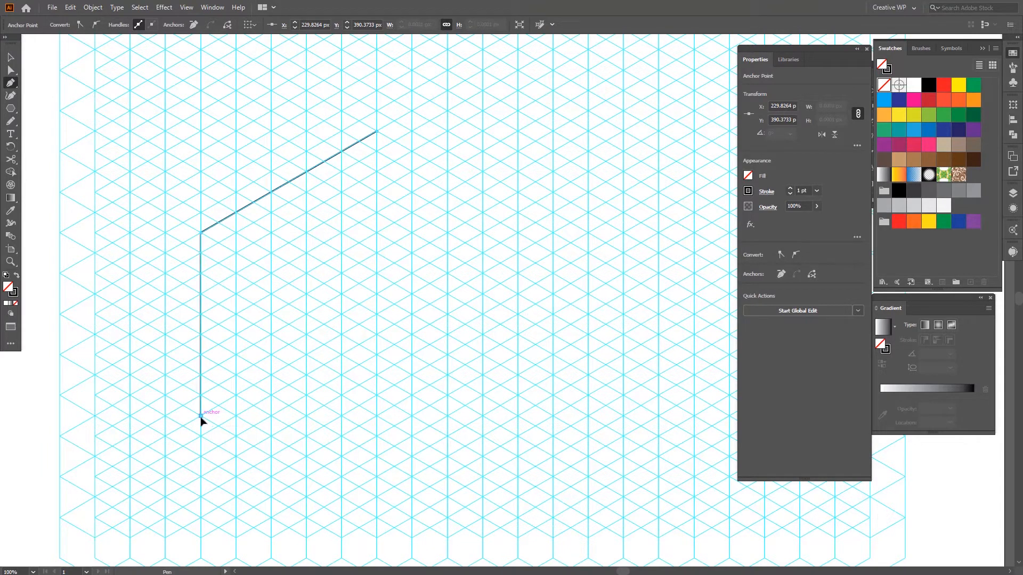
{"action": "left_click", "coordinate": [376, 314]}
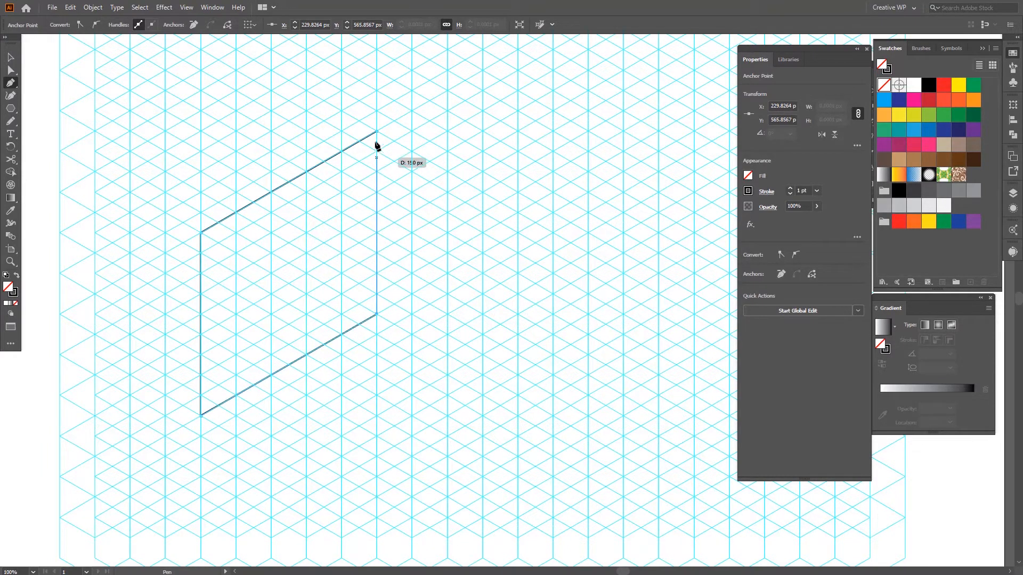
{"action": "left_click", "coordinate": [376, 132]}
{"action": "key", "text": "v"}
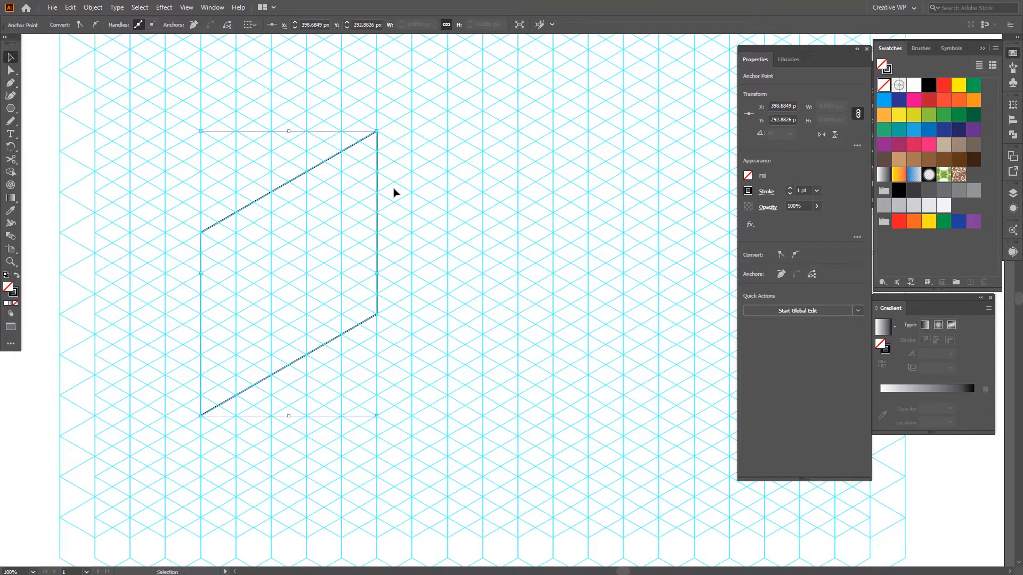
{"action": "left_click", "coordinate": [387, 206]}
{"action": "scroll", "coordinate": [388, 206], "scroll_direction": "down", "scroll_amount": 1}
{"action": "left_click_drag", "start_coordinate": [392, 206], "coordinate": [350, 223]}
{"action": "scroll", "coordinate": [321, 264], "scroll_direction": "up", "scroll_amount": 1}
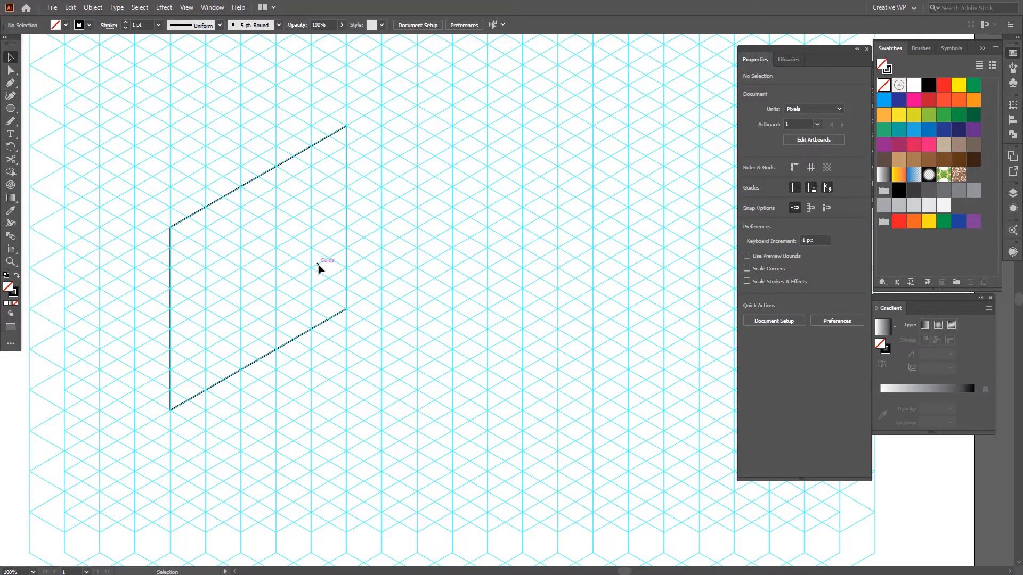
{"action": "scroll", "coordinate": [318, 268], "scroll_direction": "down", "scroll_amount": 1}
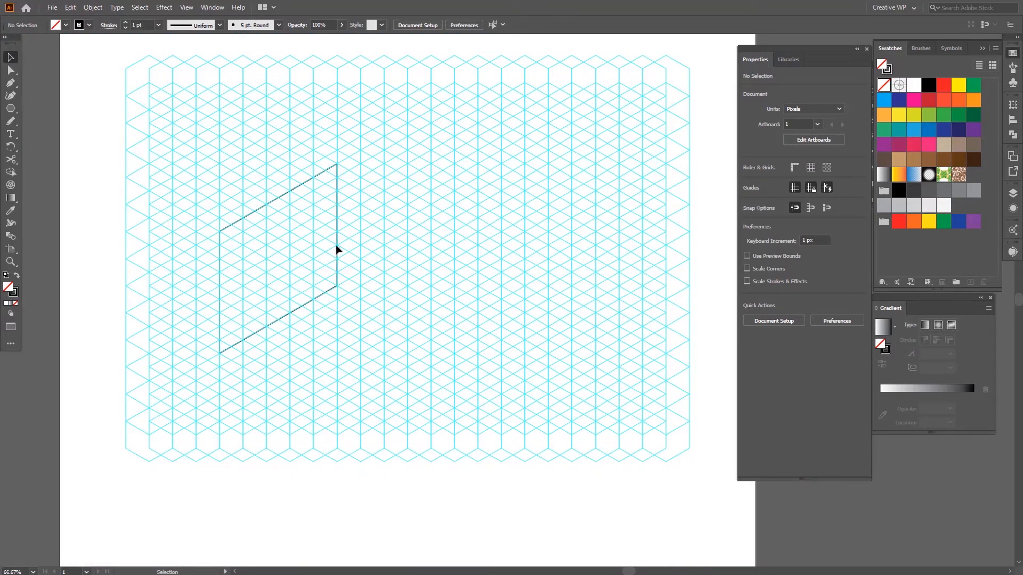
{"action": "left_click", "coordinate": [338, 200]}
{"action": "left_click", "coordinate": [335, 208]}
{"action": "scroll", "coordinate": [334, 208], "scroll_direction": "up", "scroll_amount": 2}
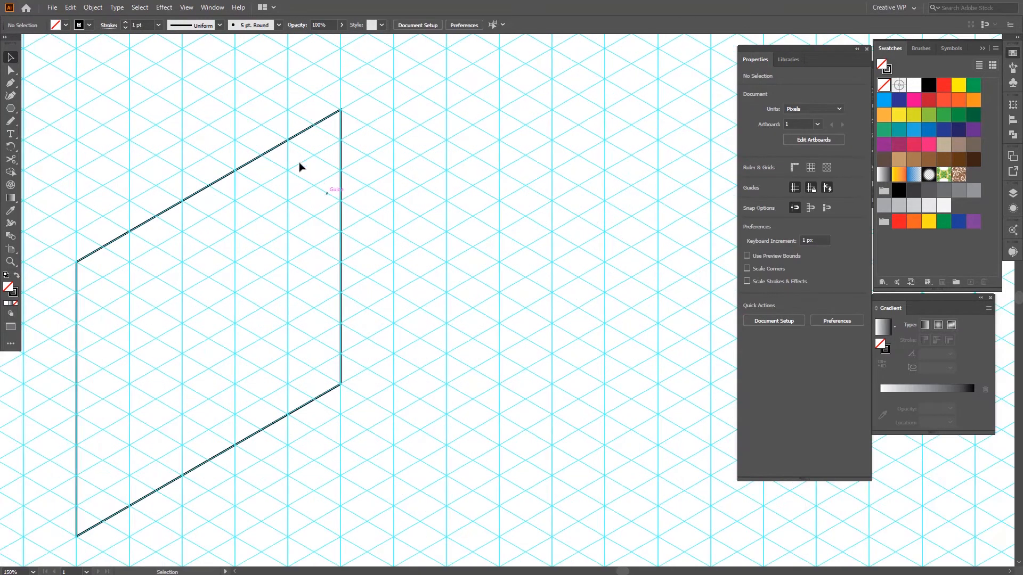
- Select the parallelogram, add anchor points on its lower and upper edges where the second inner vertical guide crosses, and deselect it
{"action": "left_click", "coordinate": [272, 154]}
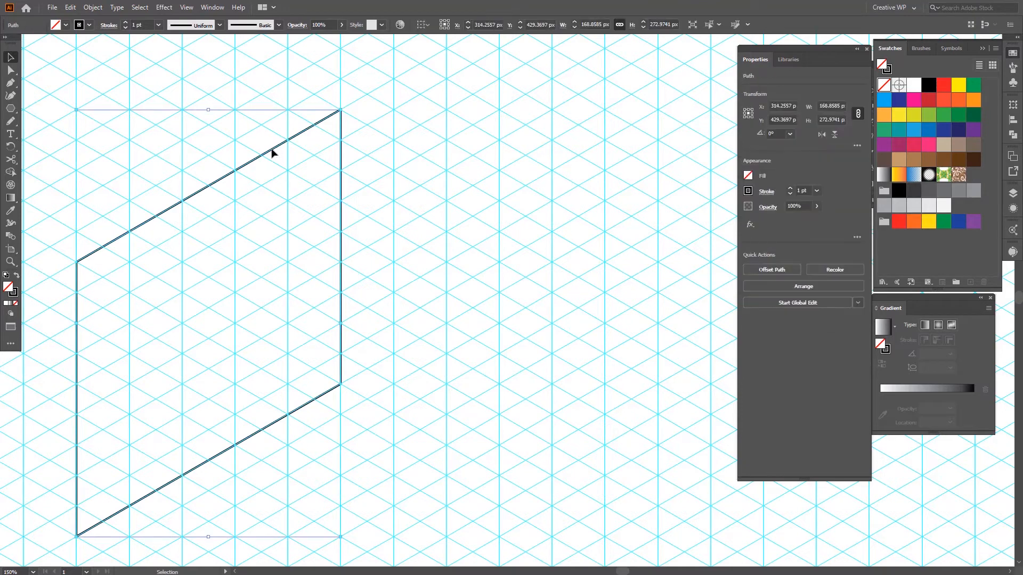
{"action": "key", "text": "a"}
{"action": "key", "text": "v"}
{"action": "scroll", "coordinate": [237, 204], "scroll_direction": "down", "scroll_amount": 1}
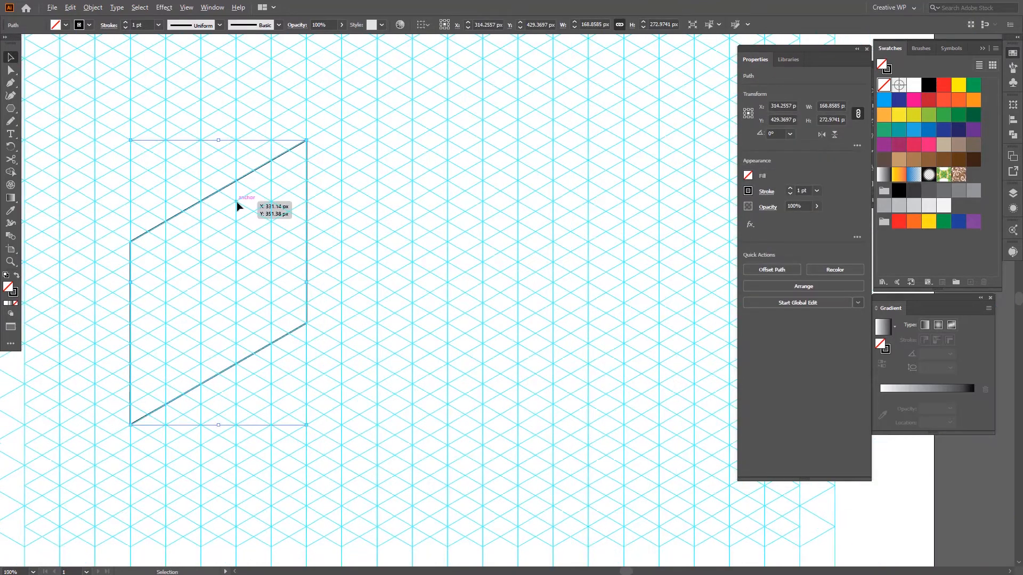
{"action": "key", "text": "p"}
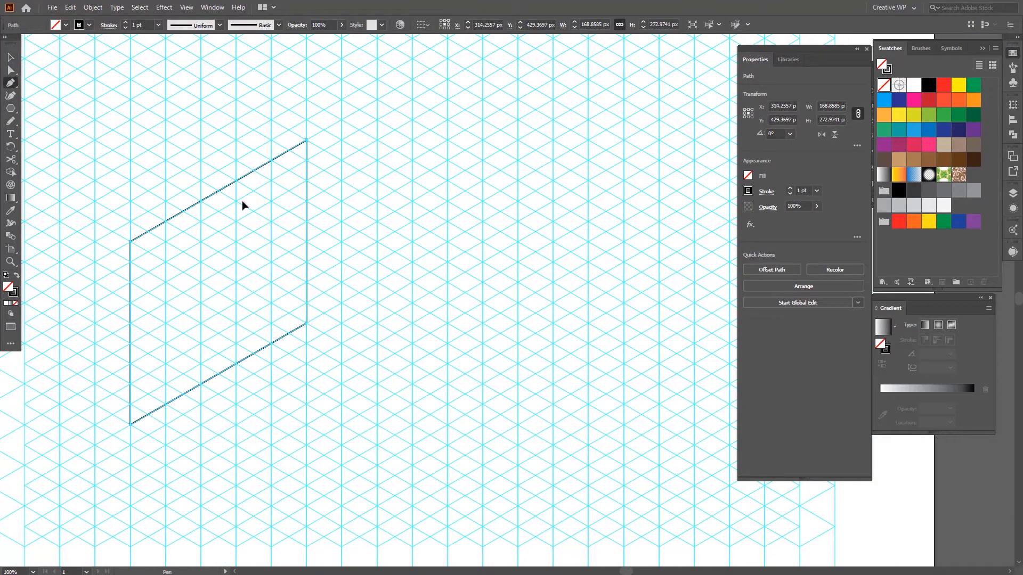
{"action": "scroll", "coordinate": [238, 180], "scroll_direction": "up", "scroll_amount": 1}
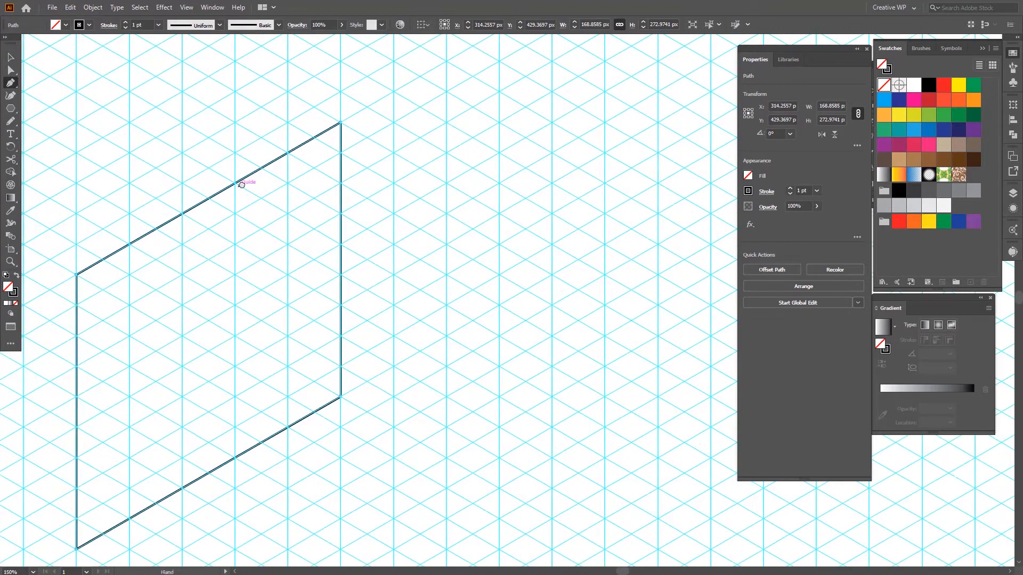
{"action": "scroll", "coordinate": [250, 163], "scroll_direction": "down", "scroll_amount": 2}
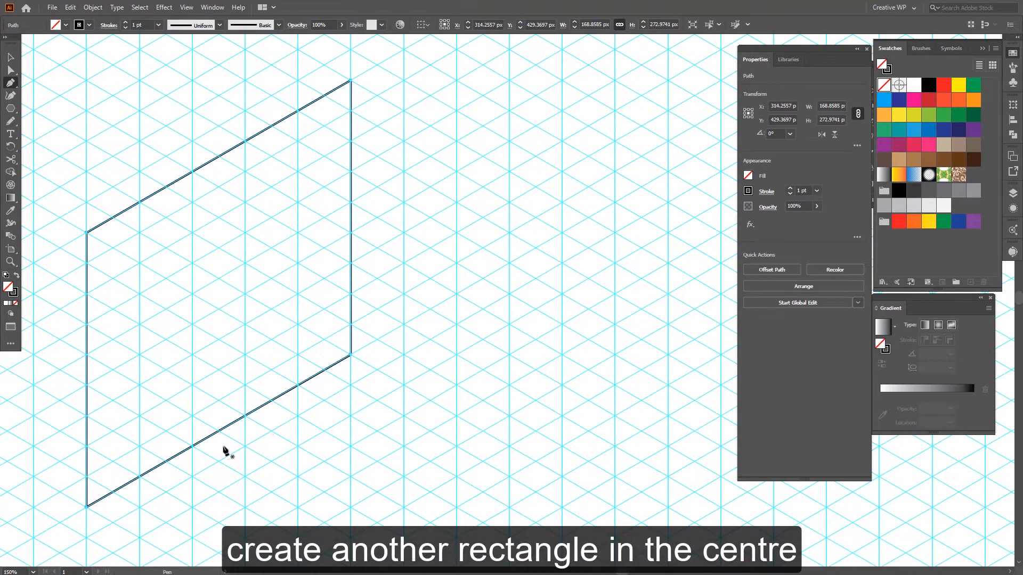
{"action": "left_click", "coordinate": [193, 448]}
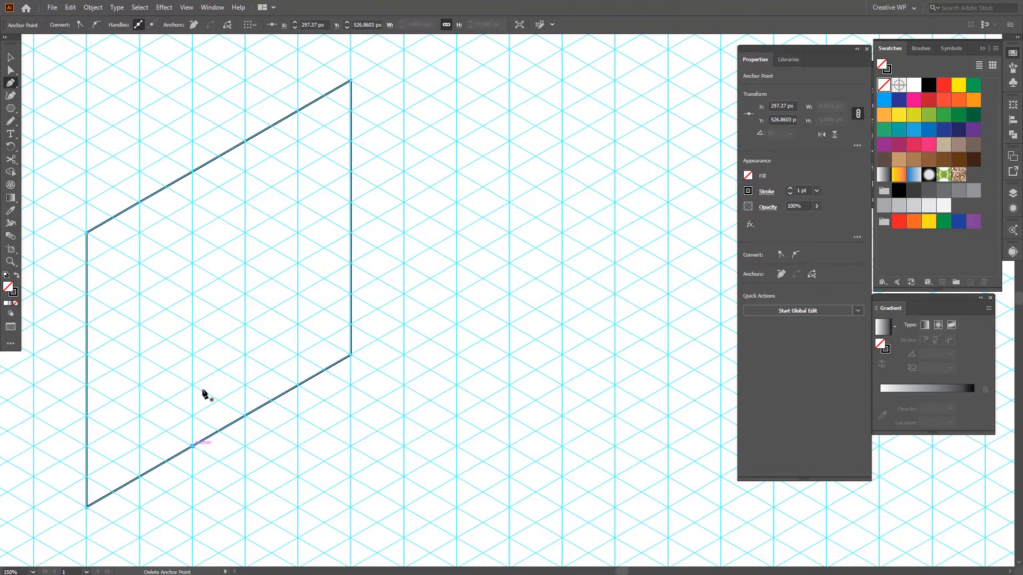
{"action": "left_click", "coordinate": [193, 172]}
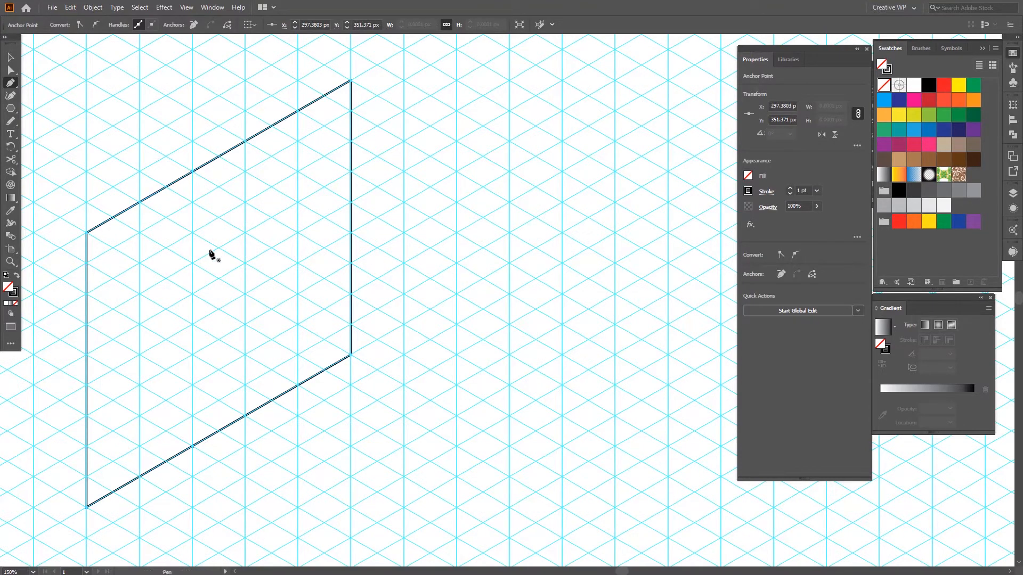
{"action": "left_click", "coordinate": [209, 410], "text": "ctrl"}
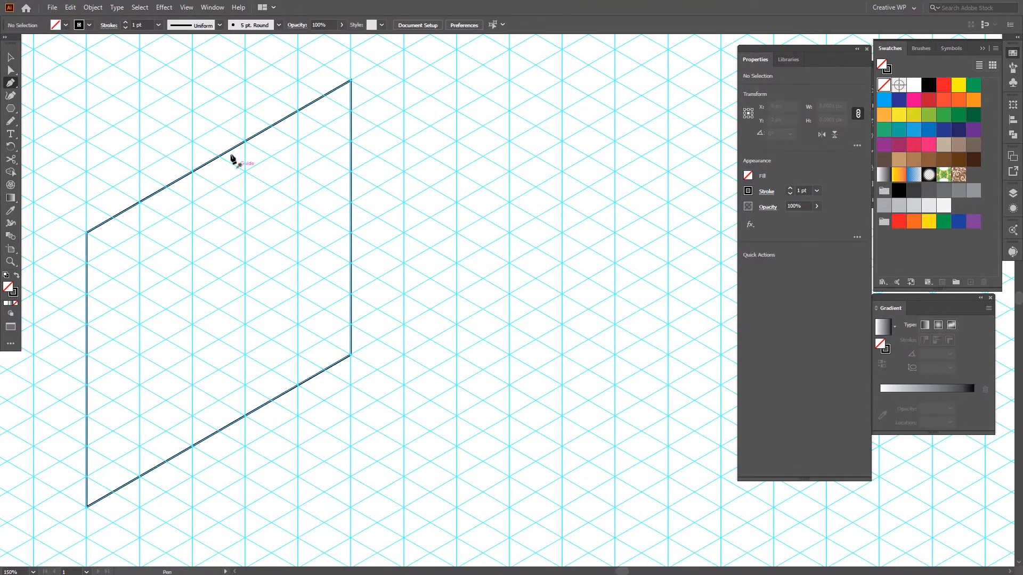
- Draw a closed upright parallelogram strip about 34 px wide between the wall's second and third inner vertical guides with the Pen tool, and deselect it
{"action": "left_click", "coordinate": [193, 172]}
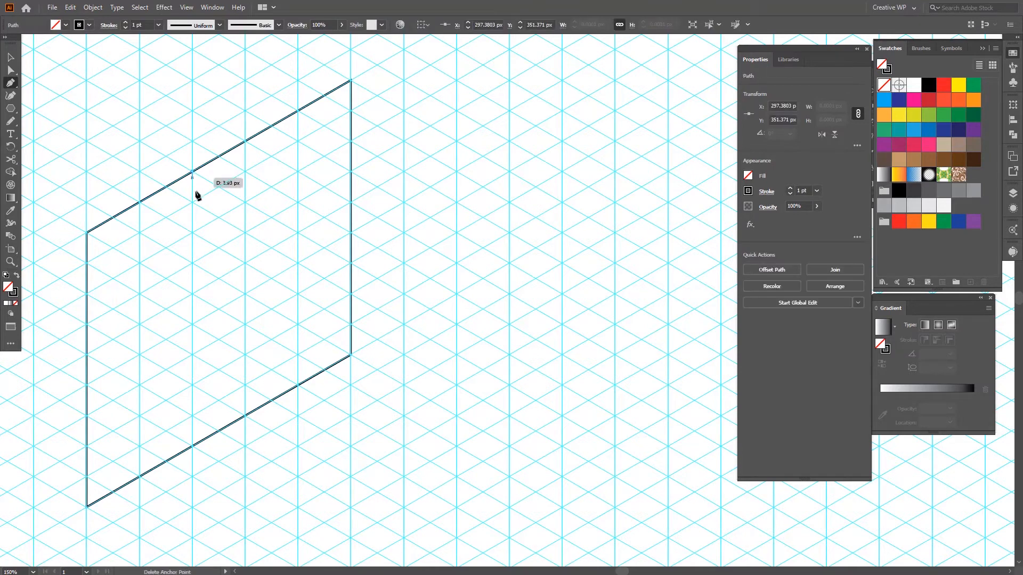
{"action": "left_click", "coordinate": [192, 446]}
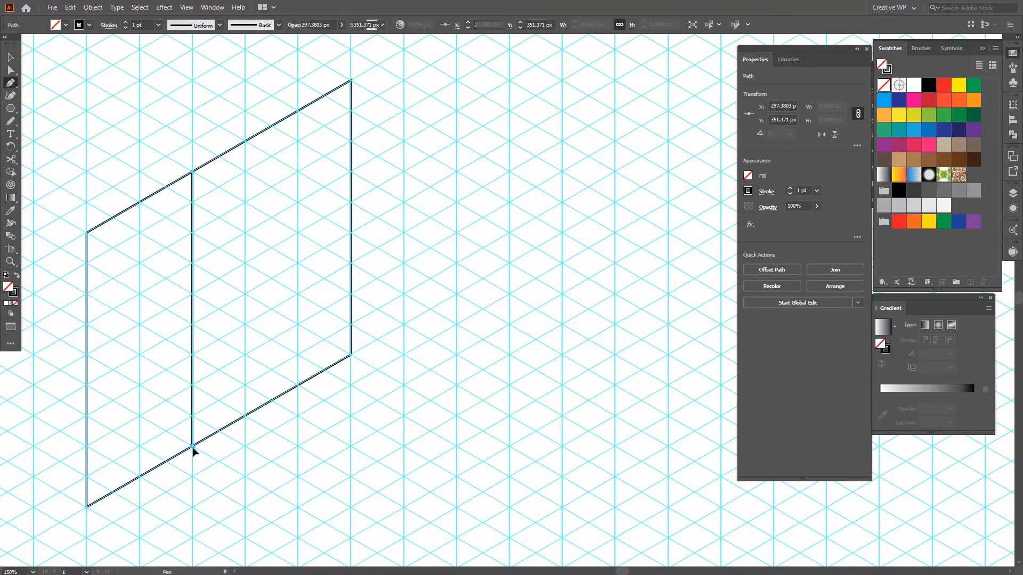
{"action": "left_click", "coordinate": [245, 420]}
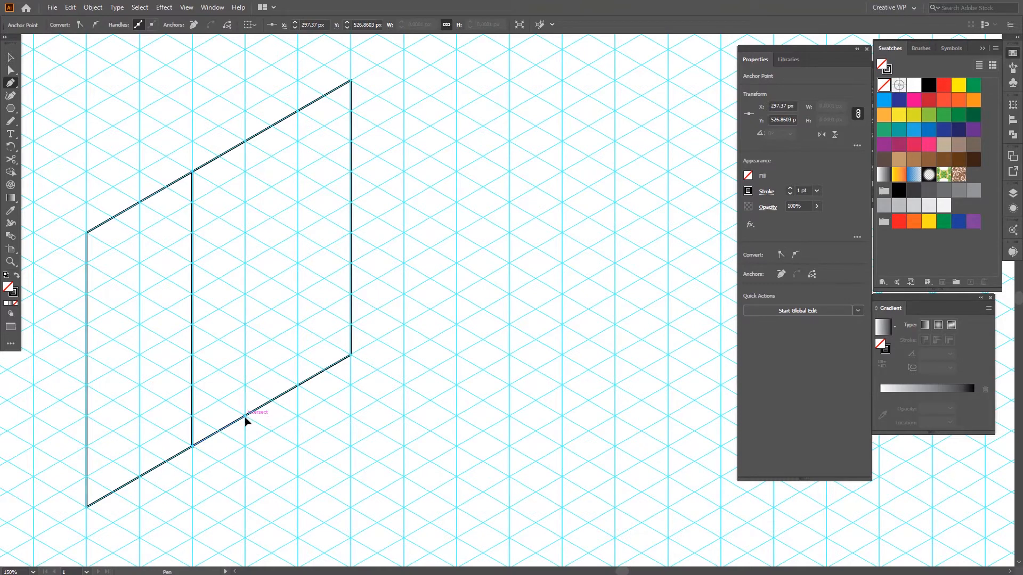
{"action": "left_click", "coordinate": [245, 141]}
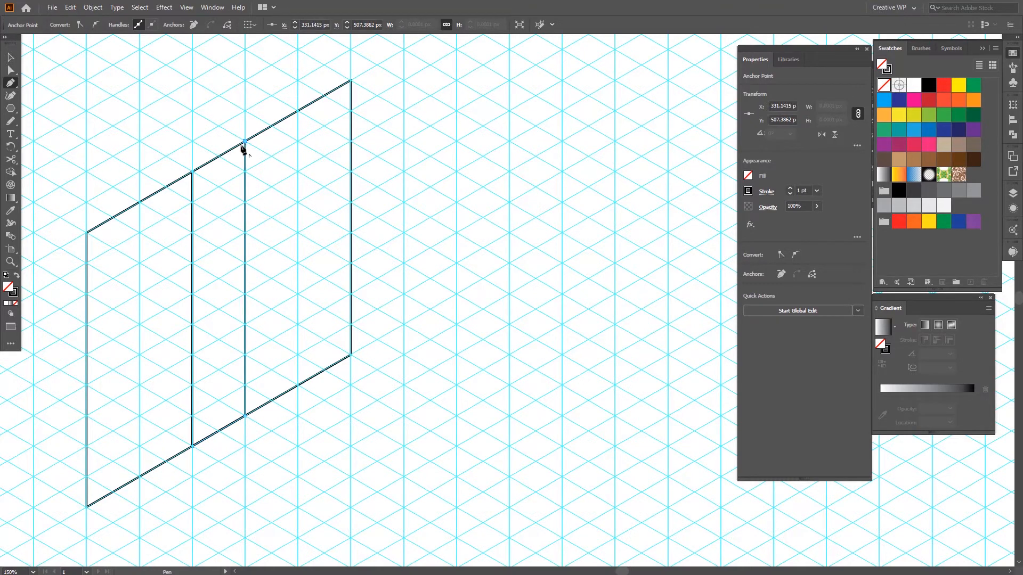
{"action": "left_click", "coordinate": [192, 172]}
{"action": "key", "text": "space"}
{"action": "left_click_drag", "start_coordinate": [275, 299], "coordinate": [264, 260]}
{"action": "scroll", "coordinate": [283, 292], "scroll_direction": "down", "scroll_amount": 1}
{"action": "key", "text": "space"}
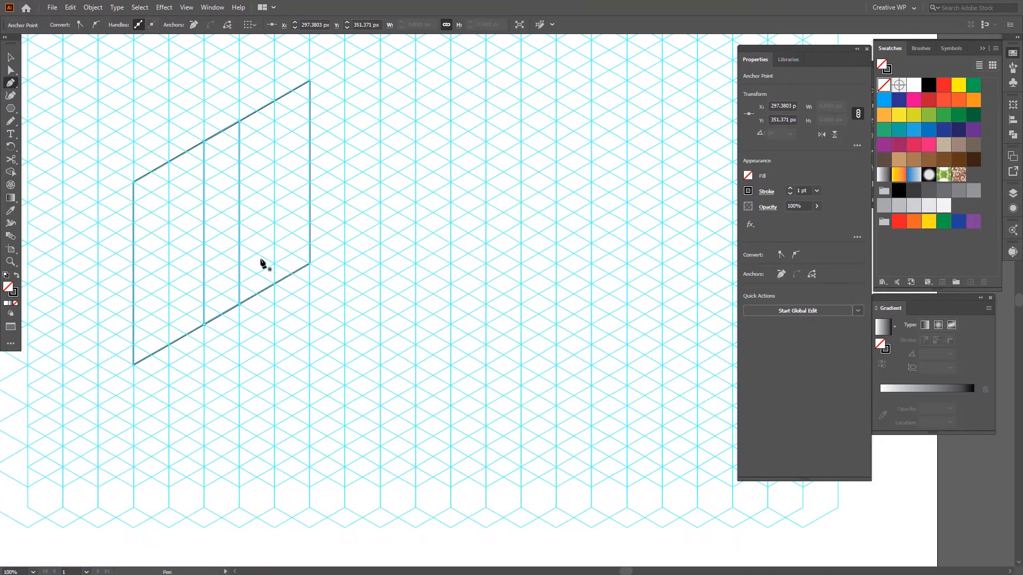
{"action": "key", "text": "v"}
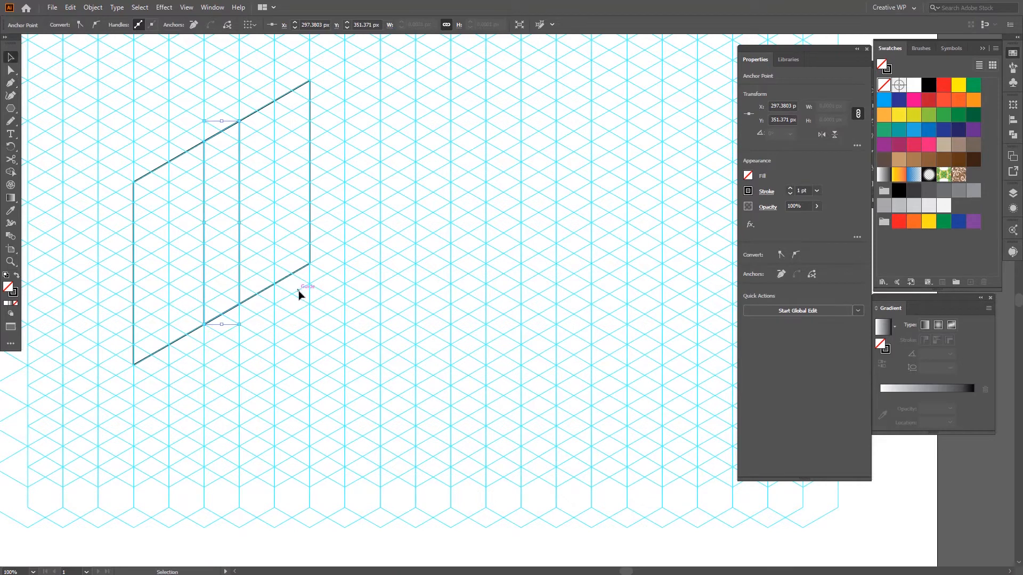
{"action": "left_click", "coordinate": [244, 328]}
- Draw a closed floor strip about 135 px wide with the Pen tool, running diagonally down to the right from the upright strip's lower edge, and deselect it
{"action": "key", "text": "p"}
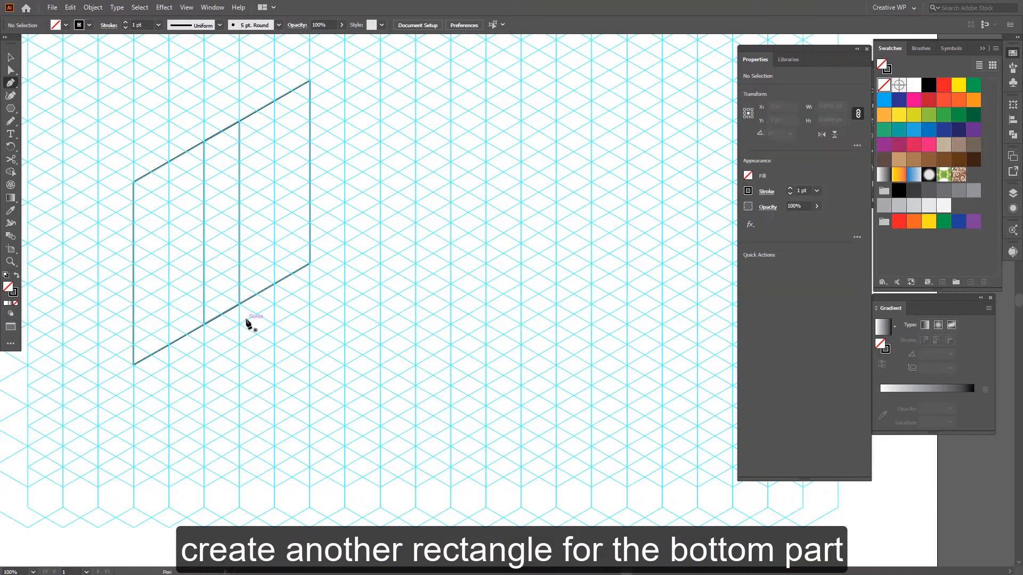
{"action": "scroll", "coordinate": [245, 323], "scroll_direction": "up", "scroll_amount": 1}
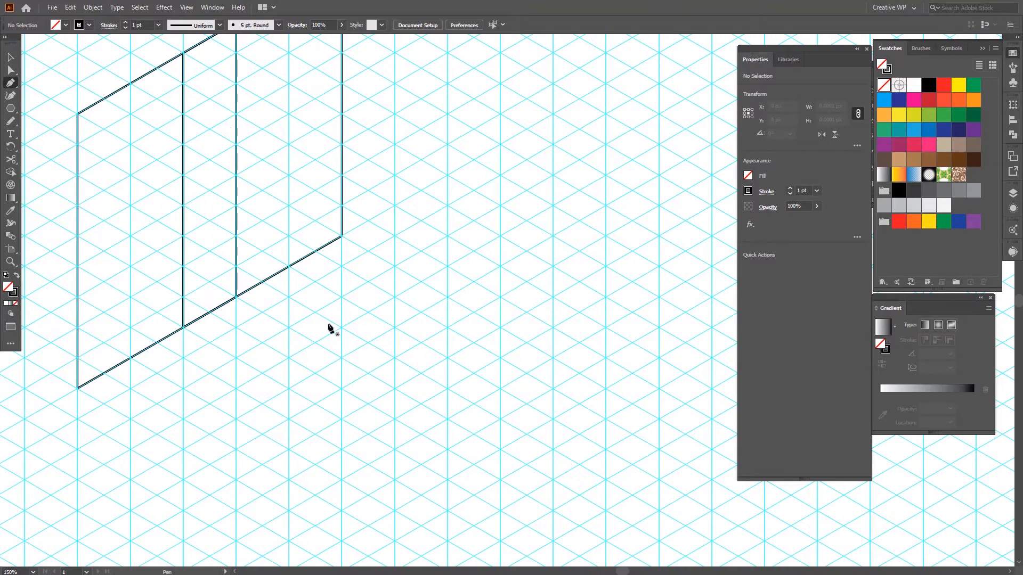
{"action": "left_click", "coordinate": [236, 297]}
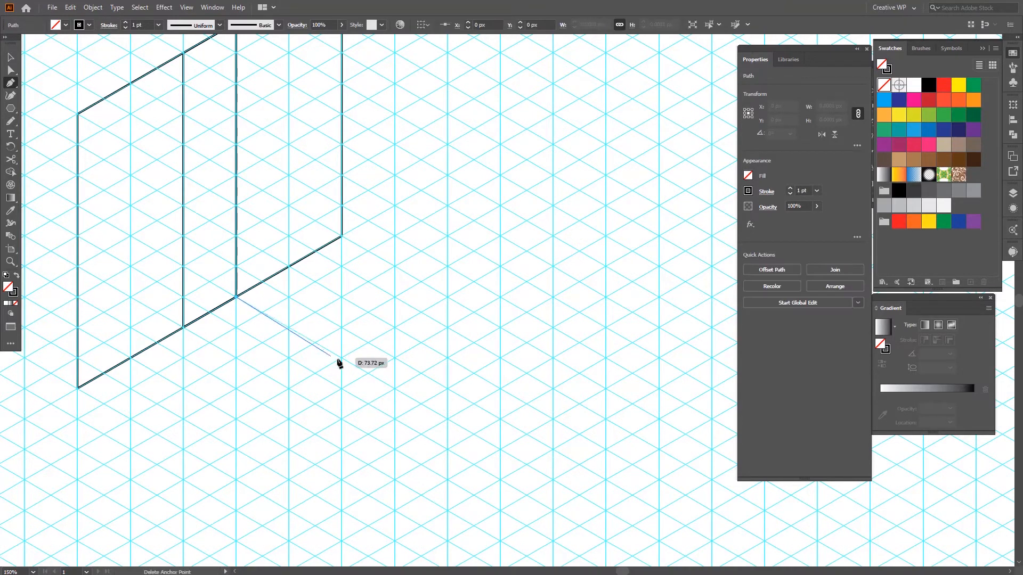
{"action": "left_click", "coordinate": [334, 358]}
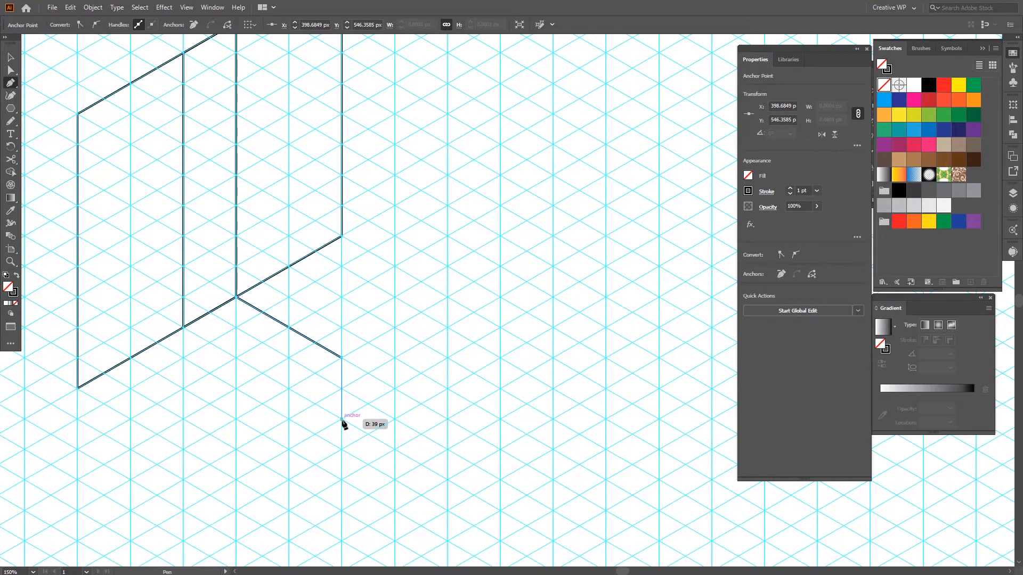
{"action": "left_click", "coordinate": [394, 388]}
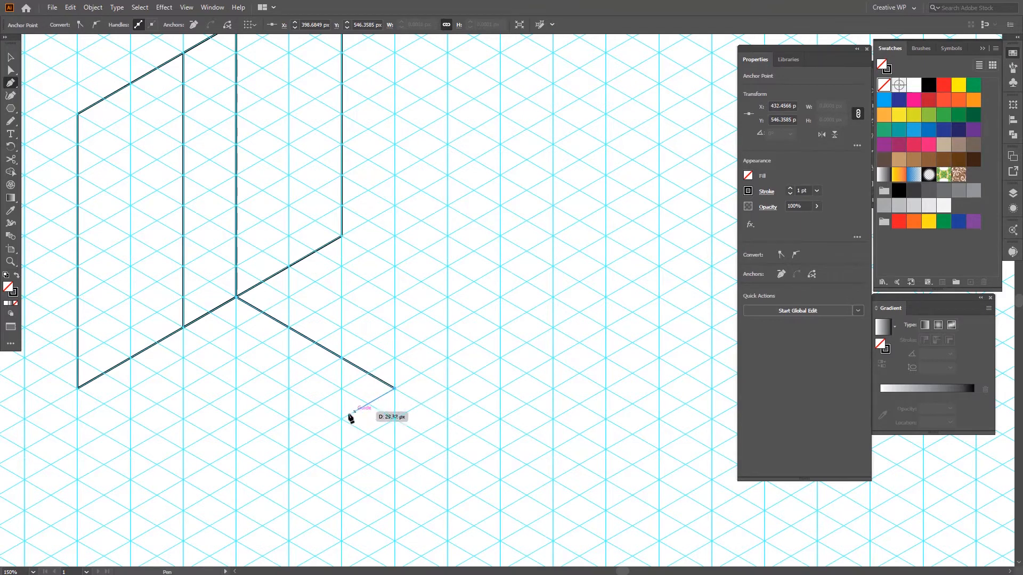
{"action": "left_click", "coordinate": [341, 418]}
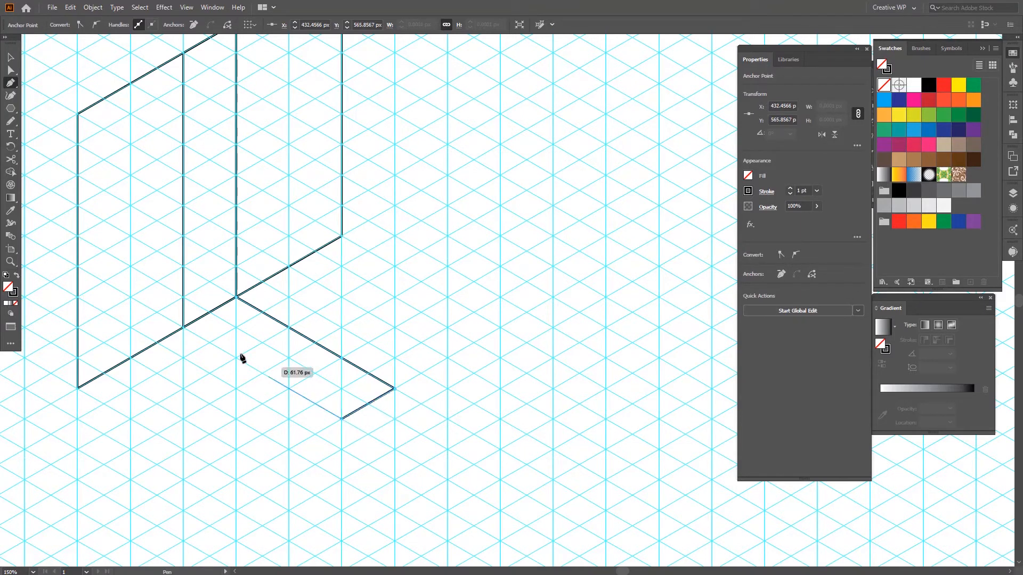
{"action": "left_click", "coordinate": [183, 327]}
{"action": "left_click", "coordinate": [235, 296]}
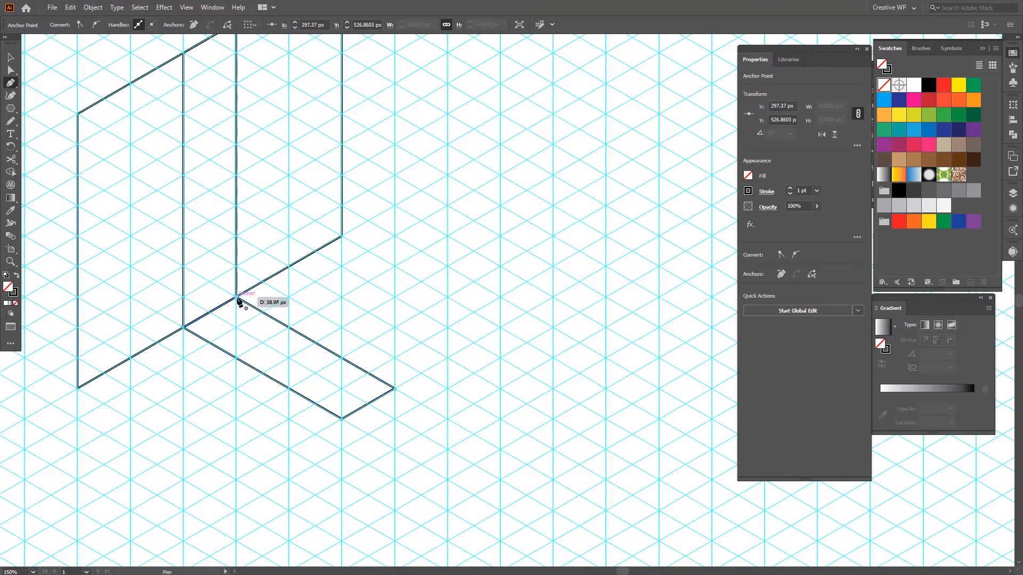
{"action": "key", "text": "v"}
{"action": "left_click", "coordinate": [310, 295]}
{"action": "scroll", "coordinate": [309, 295], "scroll_direction": "down", "scroll_amount": 2}
{"action": "left_click_drag", "start_coordinate": [303, 301], "coordinate": [282, 327]}
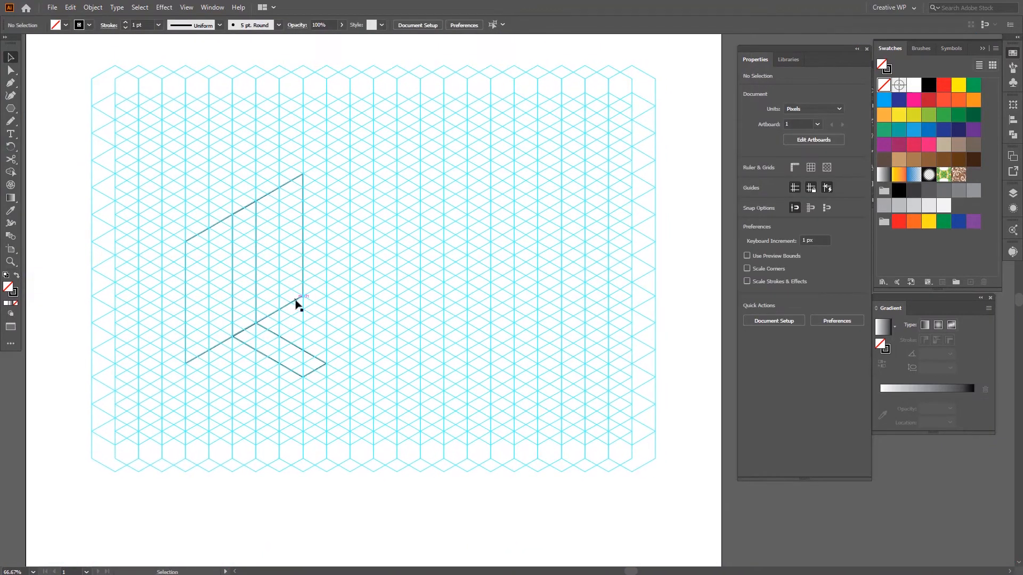
- Select the wall and both strips, copy them and paste the copy in place
{"action": "scroll", "coordinate": [296, 298], "scroll_direction": "up", "scroll_amount": 1}
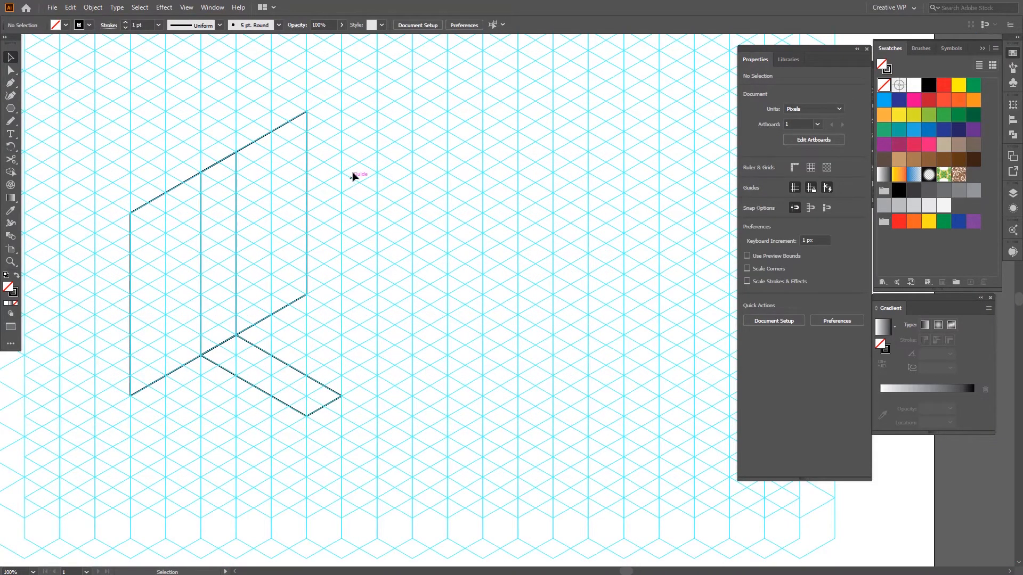
{"action": "left_click_drag", "start_coordinate": [352, 174], "coordinate": [143, 418]}
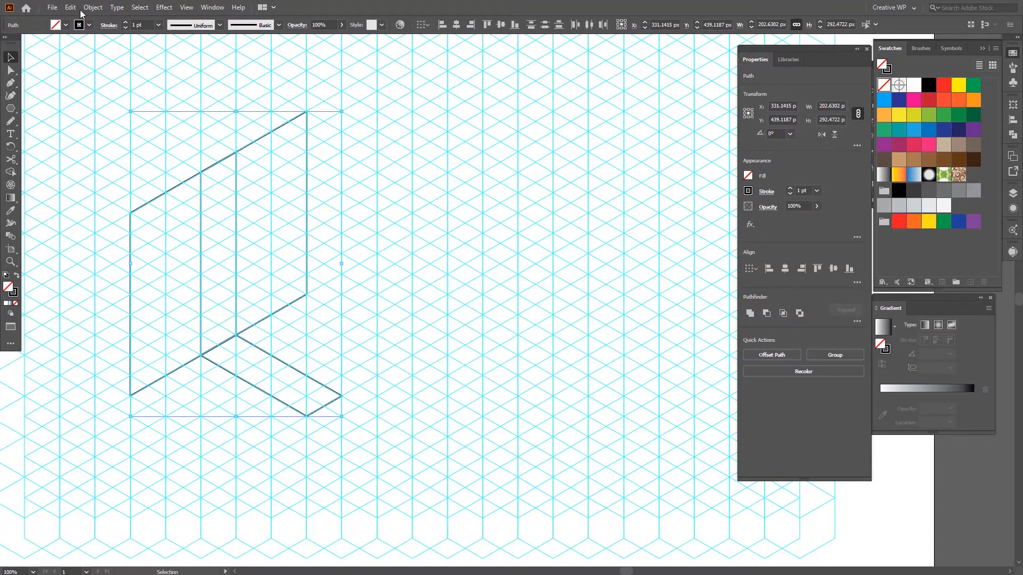
{"action": "left_click", "coordinate": [74, 8]}
{"action": "left_click", "coordinate": [92, 60]}
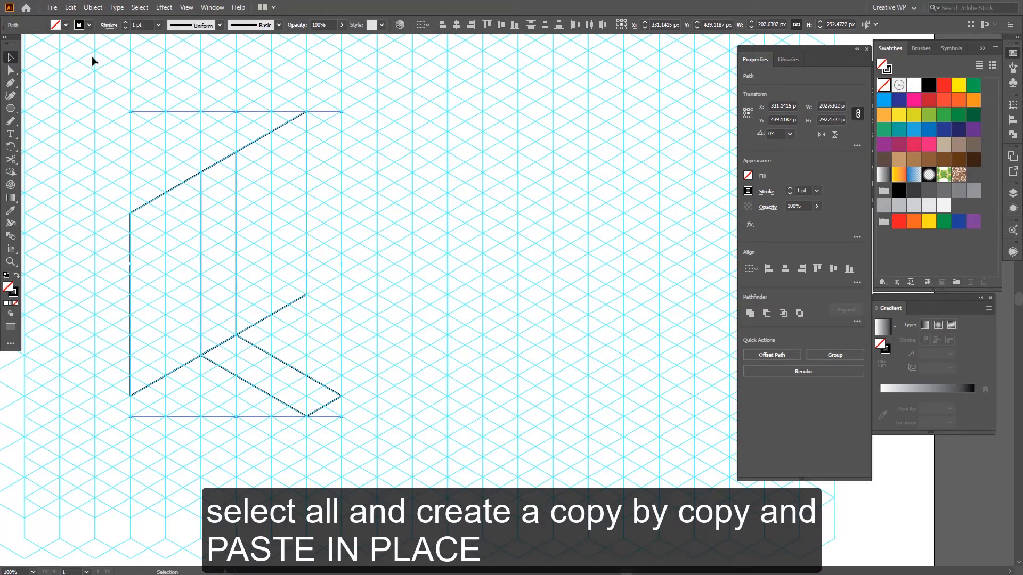
{"action": "left_click", "coordinate": [70, 7]}
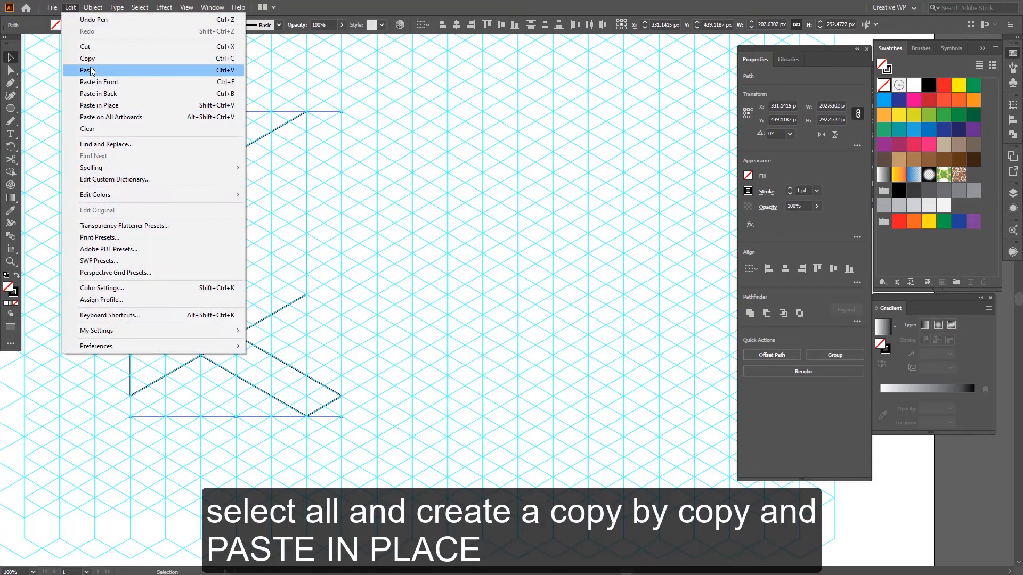
{"action": "left_click", "coordinate": [104, 105]}
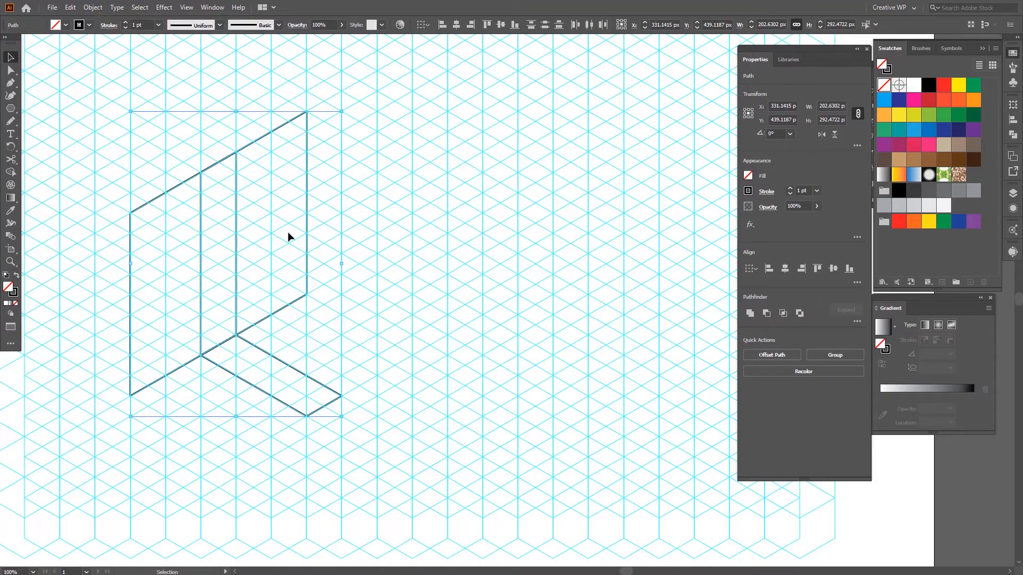
- Reflect the pasted copy across the vertical axis at 90°
{"action": "right_click", "coordinate": [238, 221]}
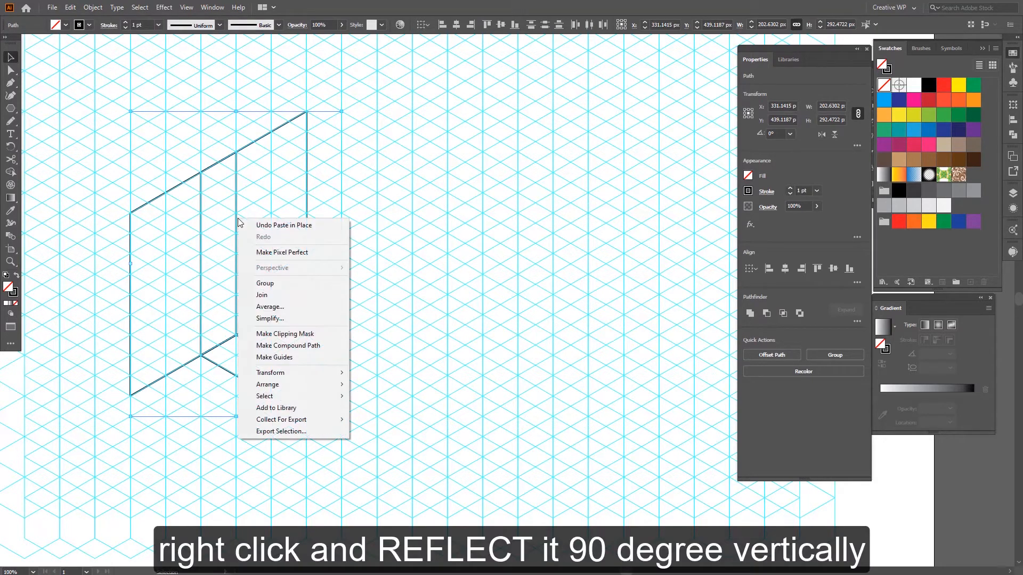
{"action": "mouse_move", "coordinate": [302, 373]}
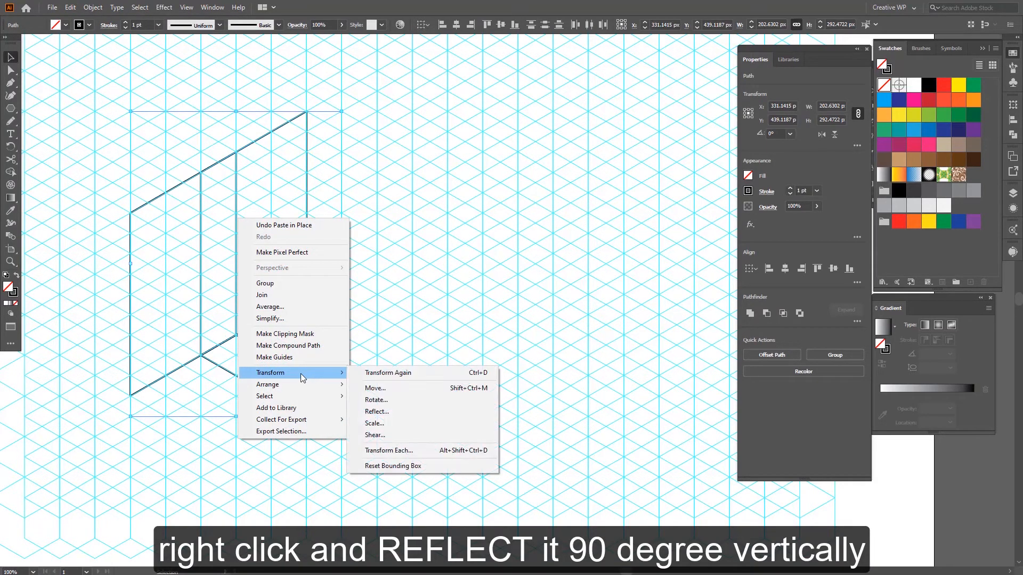
{"action": "left_click", "coordinate": [377, 411]}
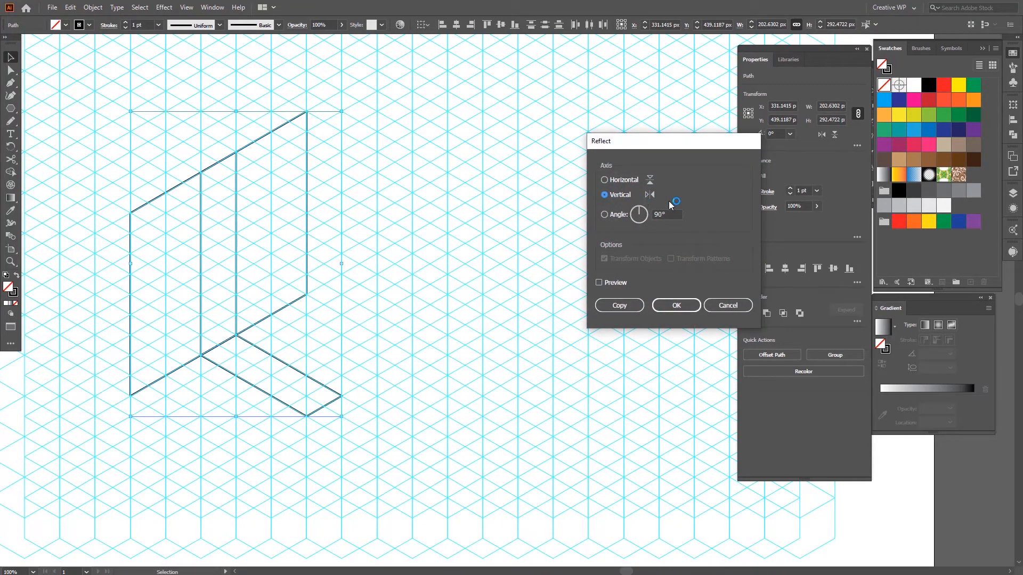
{"action": "left_click", "coordinate": [663, 305]}
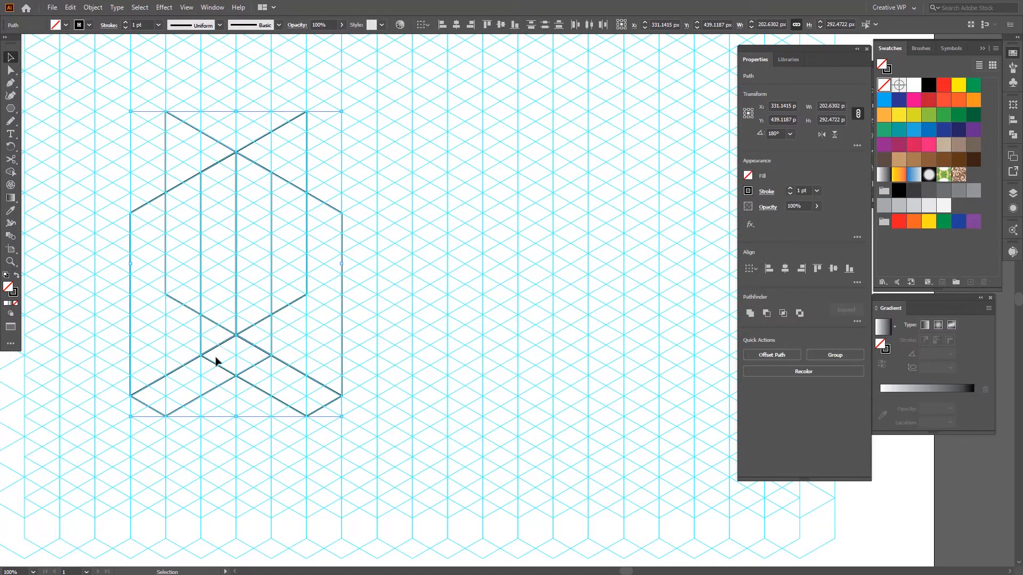
- Move the reflected copy about 135 px to the right until its inner wall edge meets the original's, and deselect it
{"action": "key", "text": "shift+Right"}
{"action": "key", "text": "shift+Right"}
{"action": "key", "text": "shift+Right"}
{"action": "key", "text": "shift+Right"}
{"action": "key", "text": "shift+Right"}
{"action": "key", "text": "shift+Right"}
{"action": "key", "text": "shift+Right"}
{"action": "key", "text": "shift+Right"}
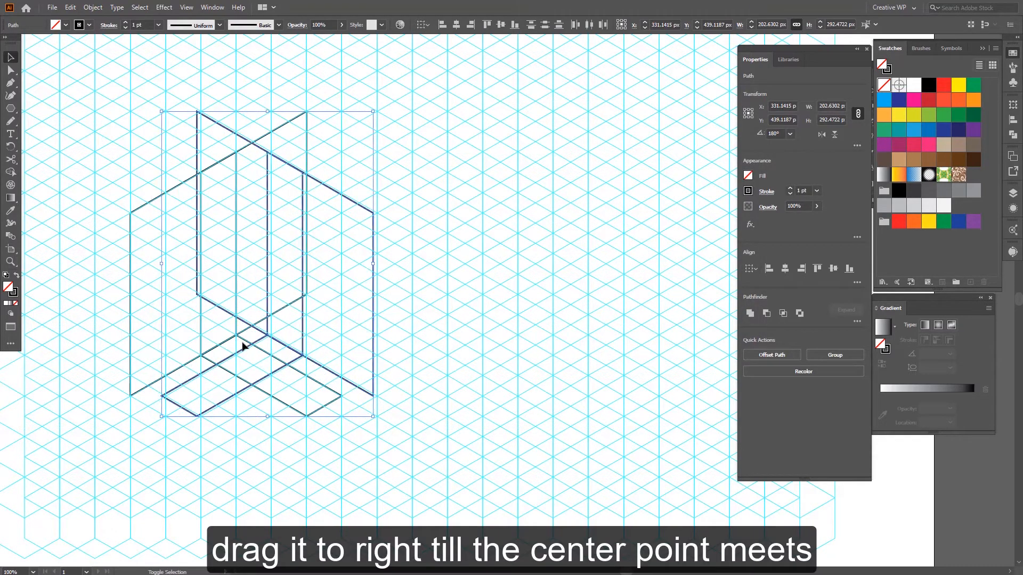
{"action": "key", "text": "shift+Right"}
{"action": "key", "text": "shift+Right"}
{"action": "key", "text": "shift+Right"}
{"action": "key", "text": "shift+Right"}
{"action": "key", "text": "shift+Right"}
{"action": "key", "text": "shift+Right"}
{"action": "key", "text": "shift+Right"}
{"action": "key", "text": "shift+Right"}
{"action": "key", "text": "shift+Right"}
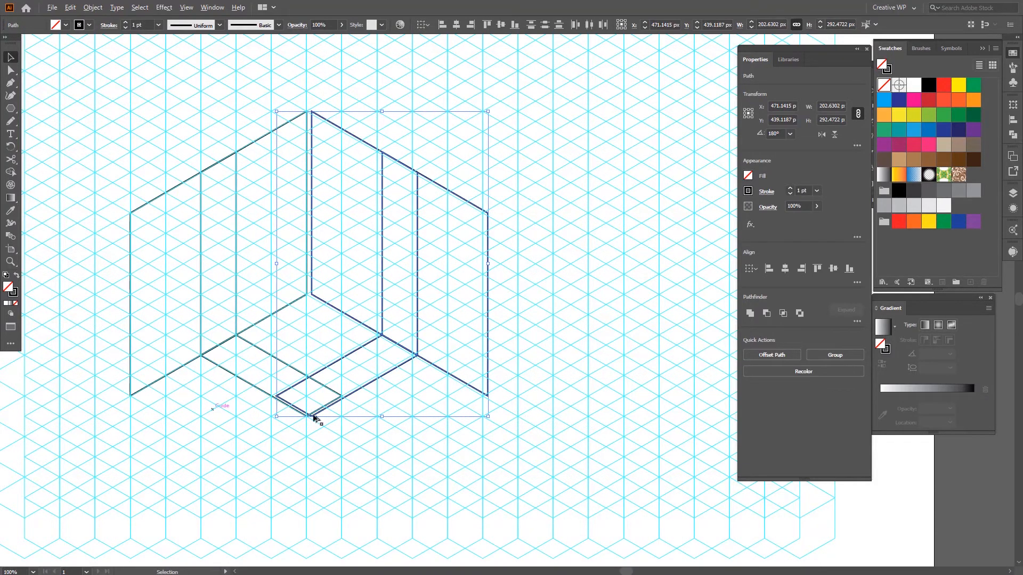
{"action": "scroll", "coordinate": [314, 416], "scroll_direction": "up", "scroll_amount": 3}
{"action": "left_click_drag", "start_coordinate": [327, 408], "coordinate": [286, 416]}
{"action": "scroll", "coordinate": [286, 416], "scroll_direction": "down", "scroll_amount": 6}
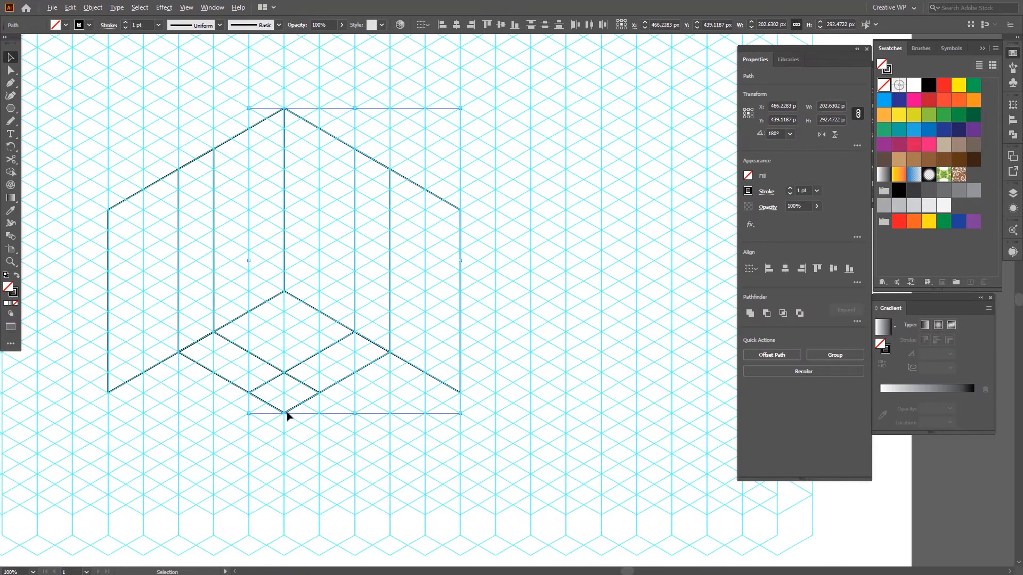
{"action": "left_click", "coordinate": [334, 289]}
{"action": "scroll", "coordinate": [333, 283], "scroll_direction": "down", "scroll_amount": 1}
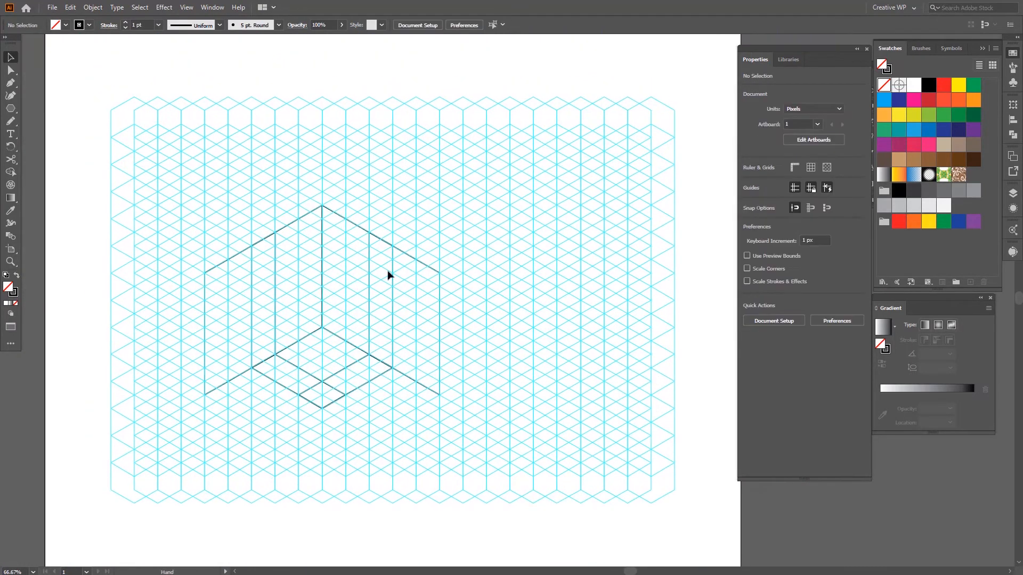
- Hide the isometric guides
{"action": "right_click", "coordinate": [407, 218]}
{"action": "left_click", "coordinate": [461, 206]}
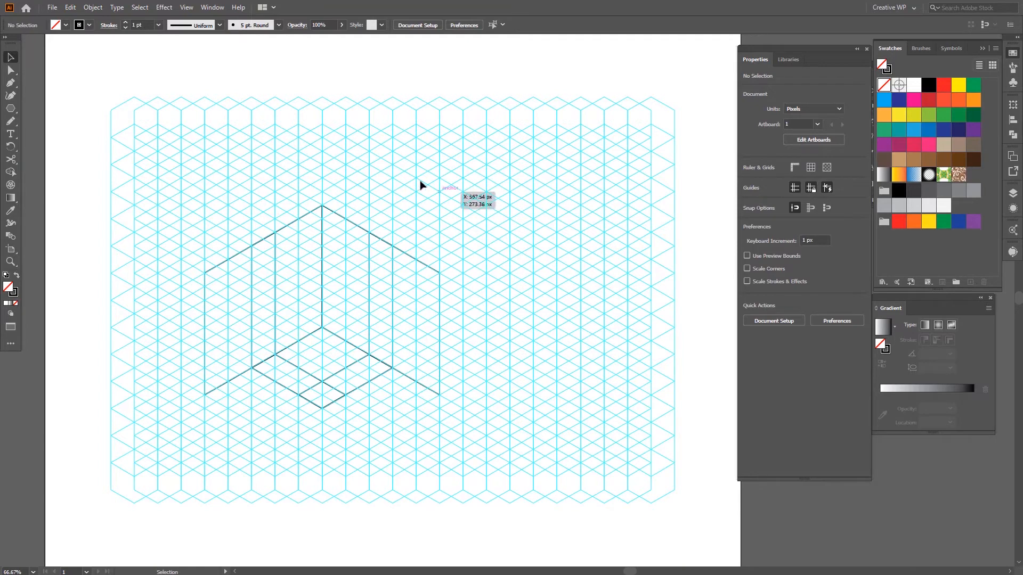
{"action": "left_click", "coordinate": [190, 9]}
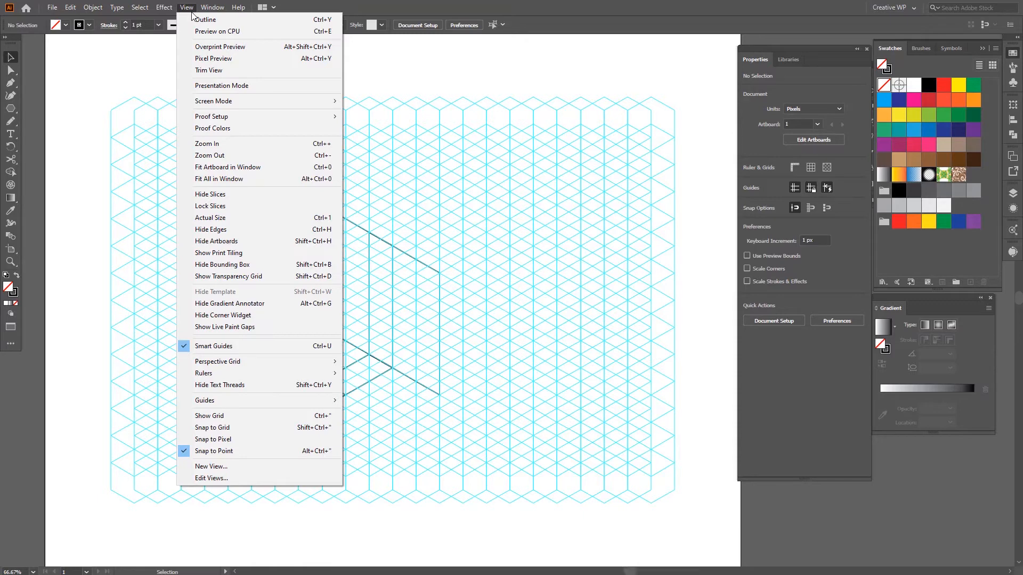
{"action": "mouse_move", "coordinate": [313, 405]}
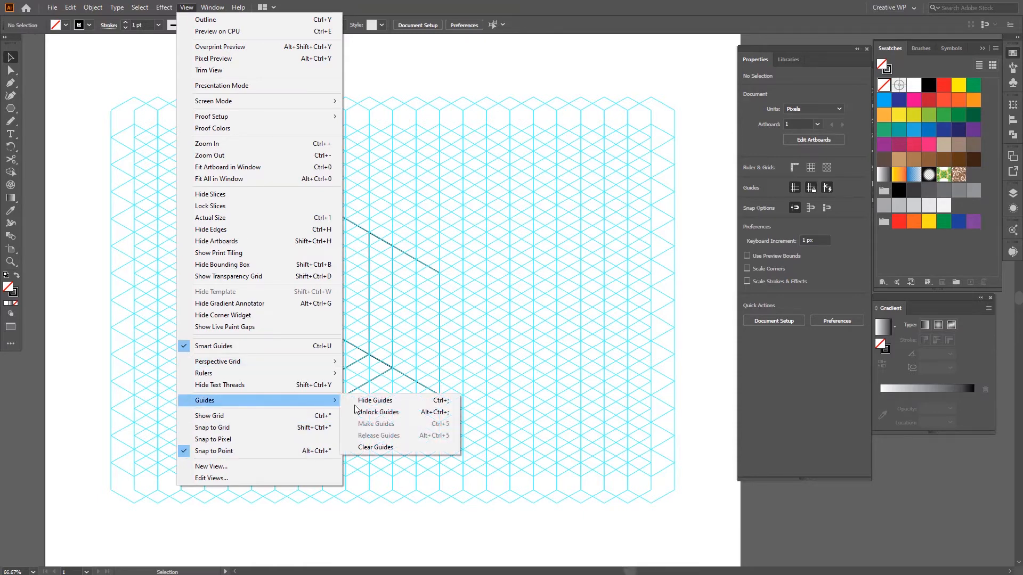
{"action": "left_click", "coordinate": [446, 404]}
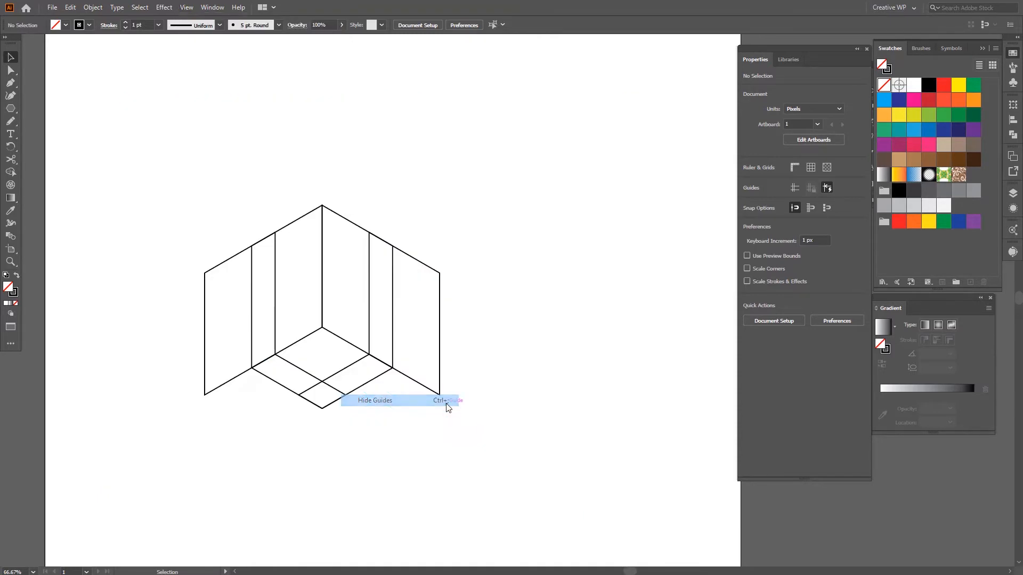
- Select the whole drawing, scale it down proportionally to about 203 px wide, and deselect it
{"action": "left_click_drag", "start_coordinate": [461, 193], "coordinate": [234, 443]}
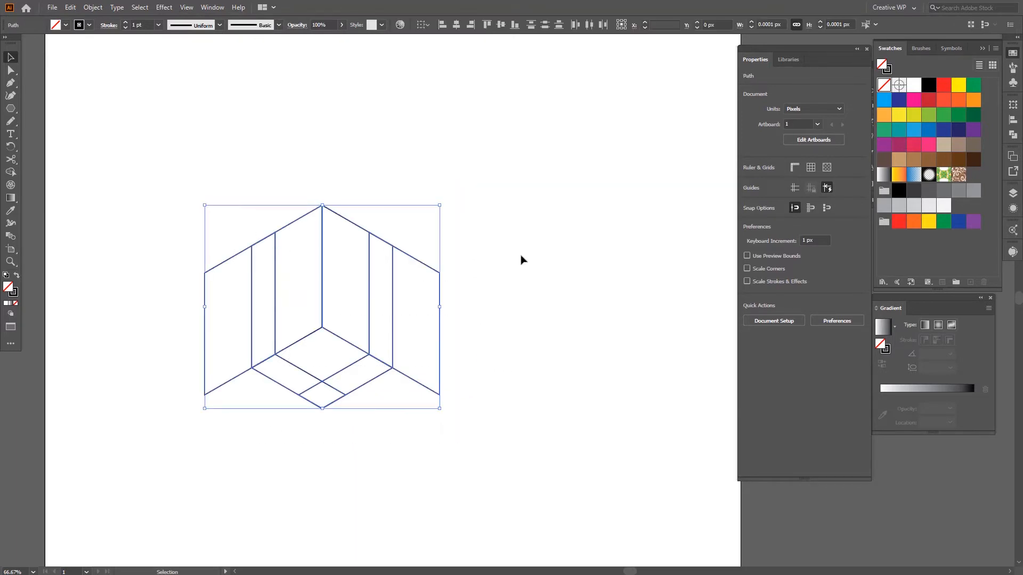
{"action": "left_click_drag", "start_coordinate": [439, 308], "coordinate": [317, 274]}
{"action": "left_click", "coordinate": [335, 160]}
{"action": "scroll", "coordinate": [299, 210], "scroll_direction": "up", "scroll_amount": 4}
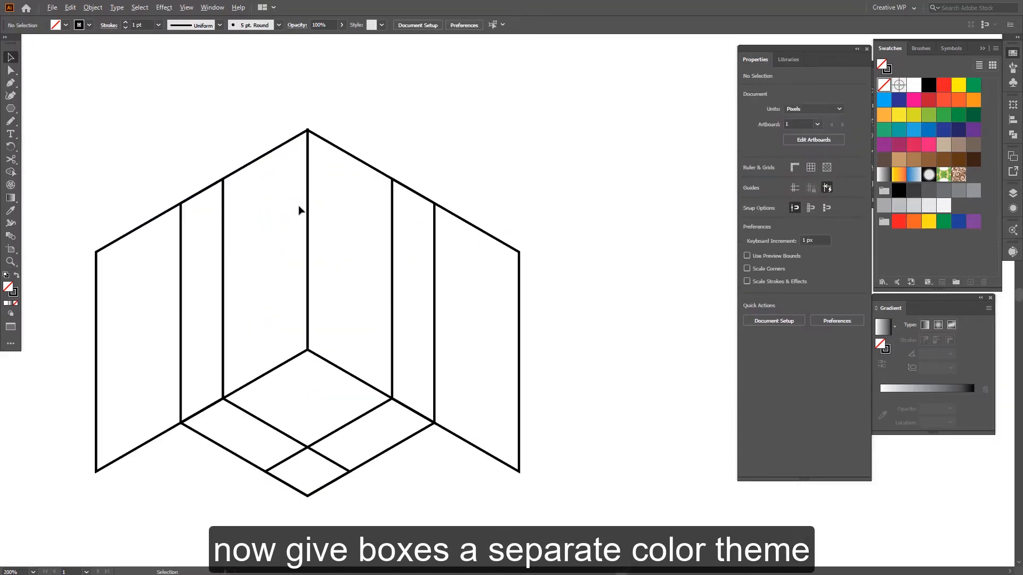
- Fill the large left wall parallelogram with the dark blue swatch
{"action": "left_click", "coordinate": [285, 151]}
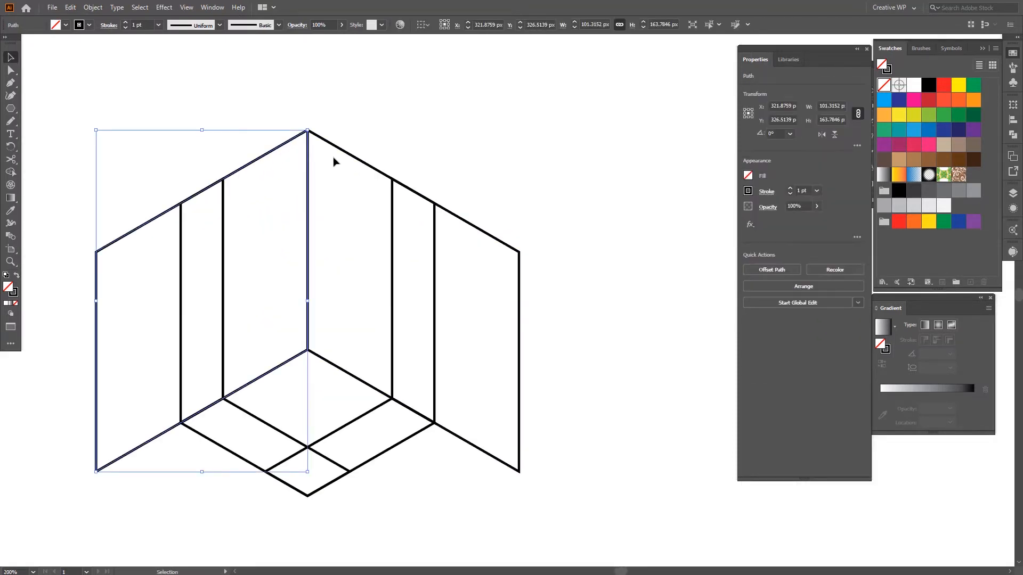
{"action": "left_click", "coordinate": [941, 130]}
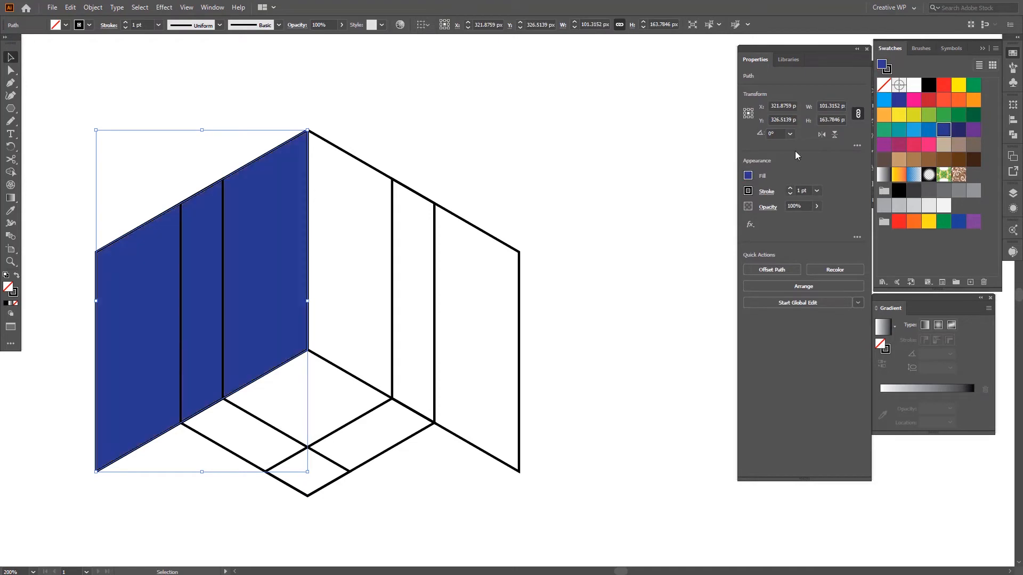
- Fill the large right wall parallelogram with the light blue swatch and deselect it
{"action": "left_click", "coordinate": [478, 230]}
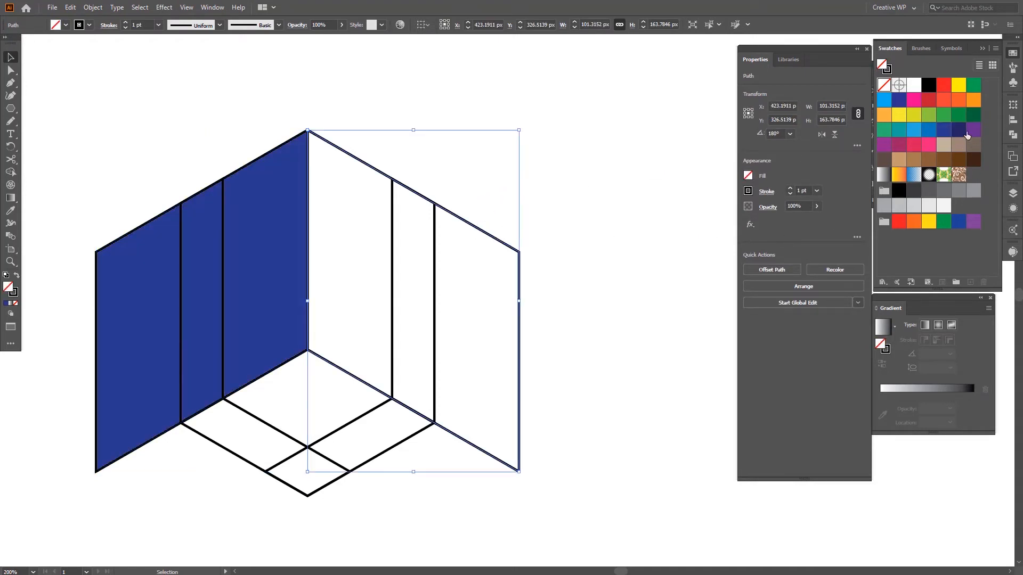
{"action": "left_click", "coordinate": [912, 129]}
{"action": "left_click", "coordinate": [266, 392]}
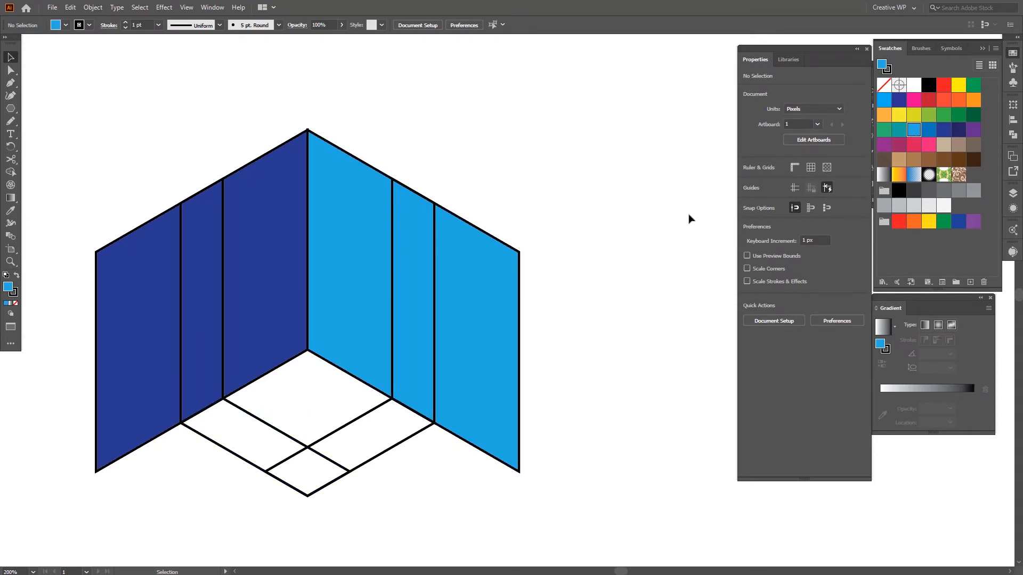
- Fill the floor strip meeting the left wall with light blue and the one meeting the right wall with dark blue
{"action": "left_click", "coordinate": [284, 440]}
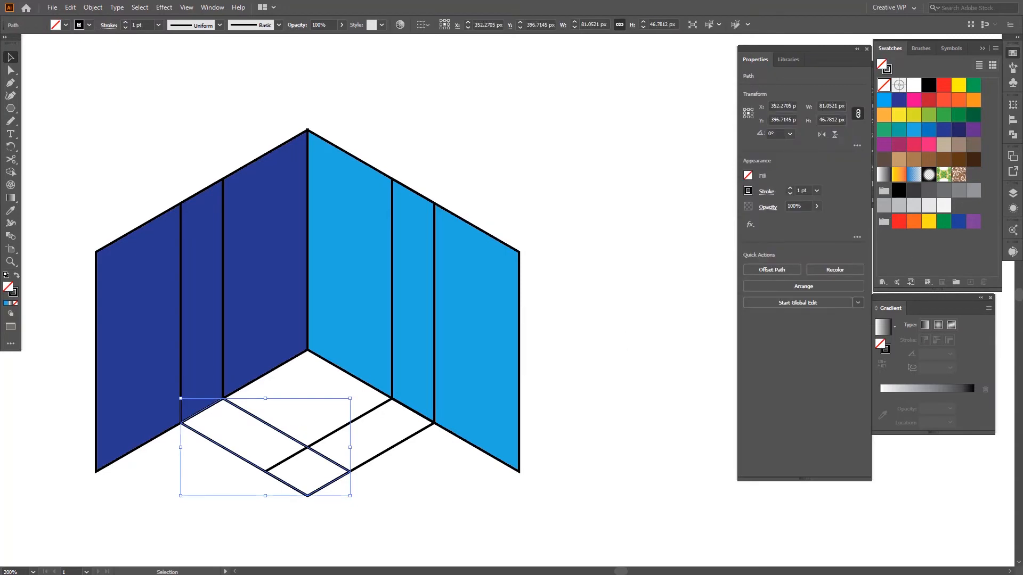
{"action": "left_click", "coordinate": [909, 129]}
{"action": "left_click", "coordinate": [374, 411]}
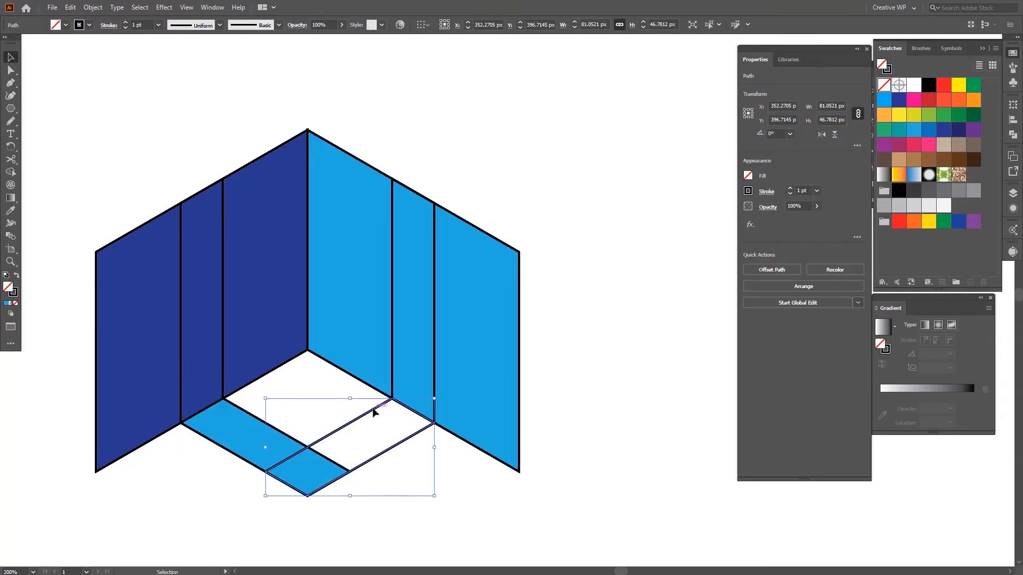
{"action": "left_click", "coordinate": [946, 133]}
{"action": "left_click", "coordinate": [567, 206]}
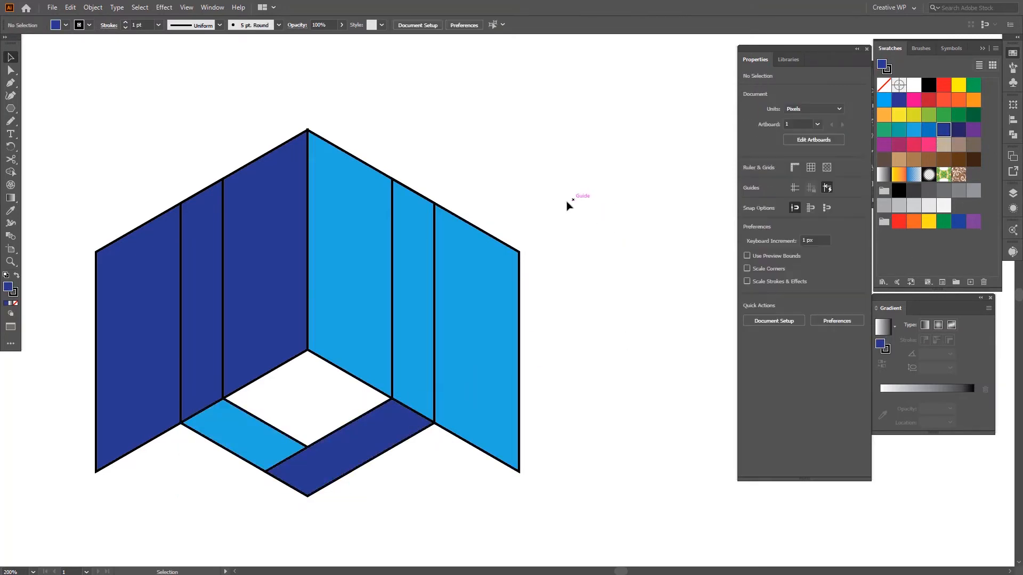
- Fill the narrow vertical strip on the right wall with dark blue and the one on the left wall with light blue
{"action": "left_click", "coordinate": [394, 226]}
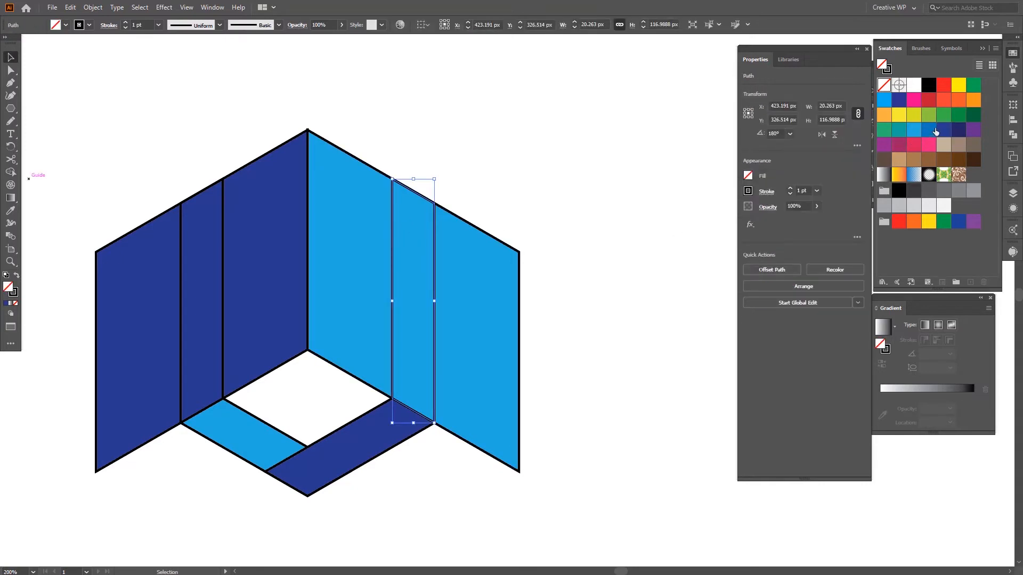
{"action": "left_click", "coordinate": [943, 130]}
{"action": "left_click", "coordinate": [201, 239]}
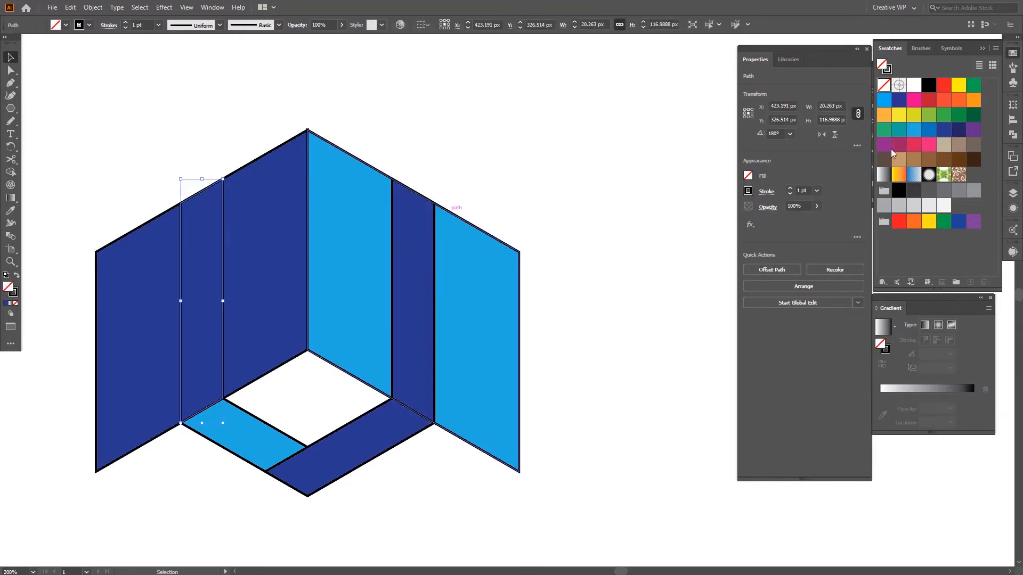
{"action": "left_click", "coordinate": [914, 129]}
- Remove the stroke from all faces of the drawing and deselect them
{"action": "left_click_drag", "start_coordinate": [520, 149], "coordinate": [160, 490]}
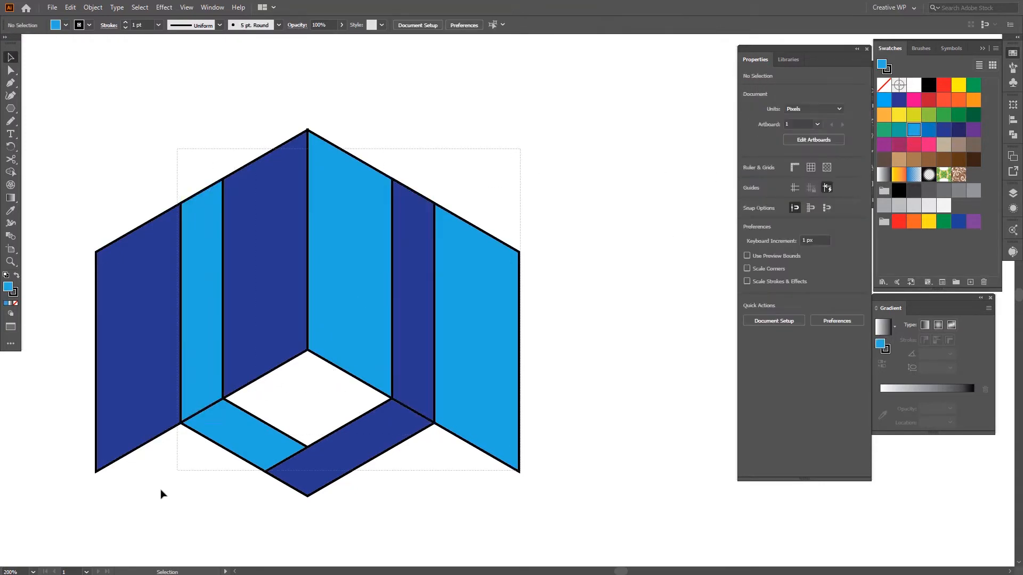
{"action": "left_click", "coordinate": [884, 84]}
{"action": "left_click", "coordinate": [468, 177]}
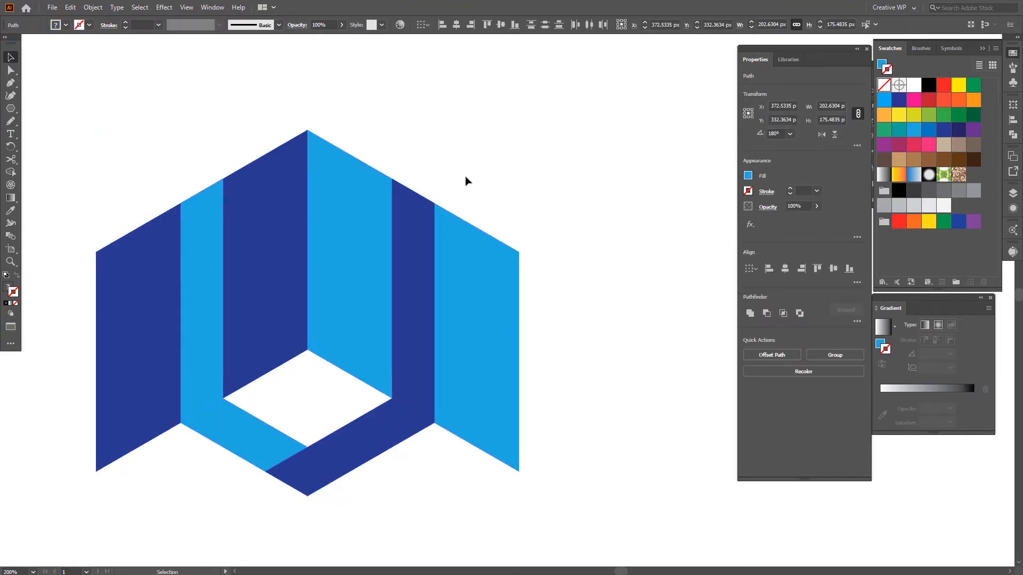
- Scale the whole mark down to about 163 px wide and place it in the upper middle of the artboard
{"action": "key", "text": "ctrl+minus"}
{"action": "key", "text": "ctrl+minus"}
{"action": "left_click_drag", "start_coordinate": [473, 142], "coordinate": [311, 305]}
{"action": "left_click_drag", "start_coordinate": [455, 226], "coordinate": [392, 257]}
{"action": "scroll", "coordinate": [327, 239], "scroll_direction": "down", "scroll_amount": 1}
{"action": "left_click_drag", "start_coordinate": [326, 238], "coordinate": [403, 209]}
{"action": "key", "text": "ctrl+shift+a"}
{"action": "scroll", "coordinate": [407, 195], "scroll_direction": "up", "scroll_amount": 1}
{"action": "scroll", "coordinate": [378, 267], "scroll_direction": "down", "scroll_amount": 1}
{"action": "left_click_drag", "start_coordinate": [467, 181], "coordinate": [347, 282]}
{"action": "left_click_drag", "start_coordinate": [390, 227], "coordinate": [381, 227]}
{"action": "key", "text": "ctrl+shift+a"}
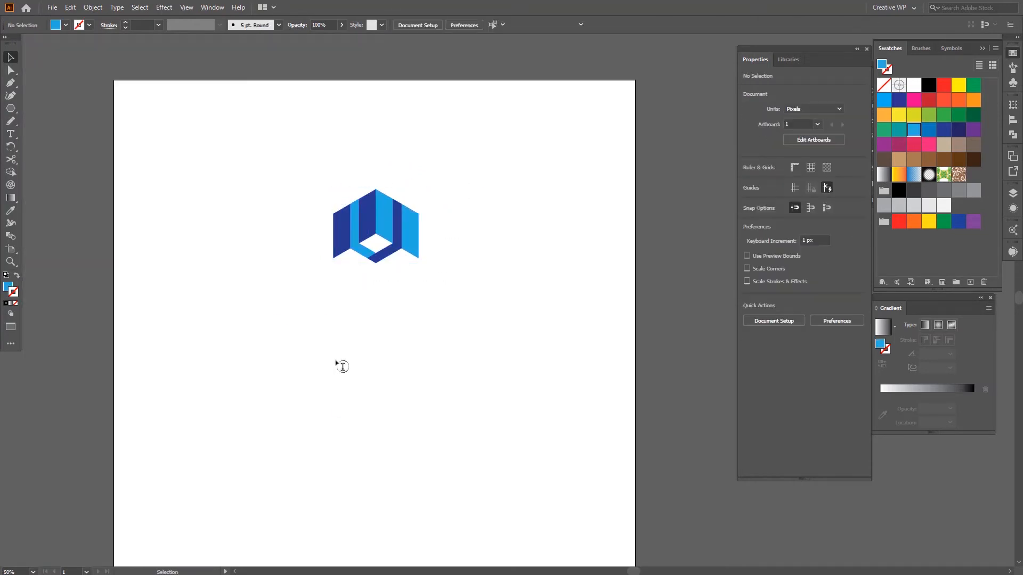
- Add the text "VARIABLE" below the mark and enlarge it to about 58.88 pt
{"action": "key", "text": "t"}
{"action": "left_click", "coordinate": [340, 348]}
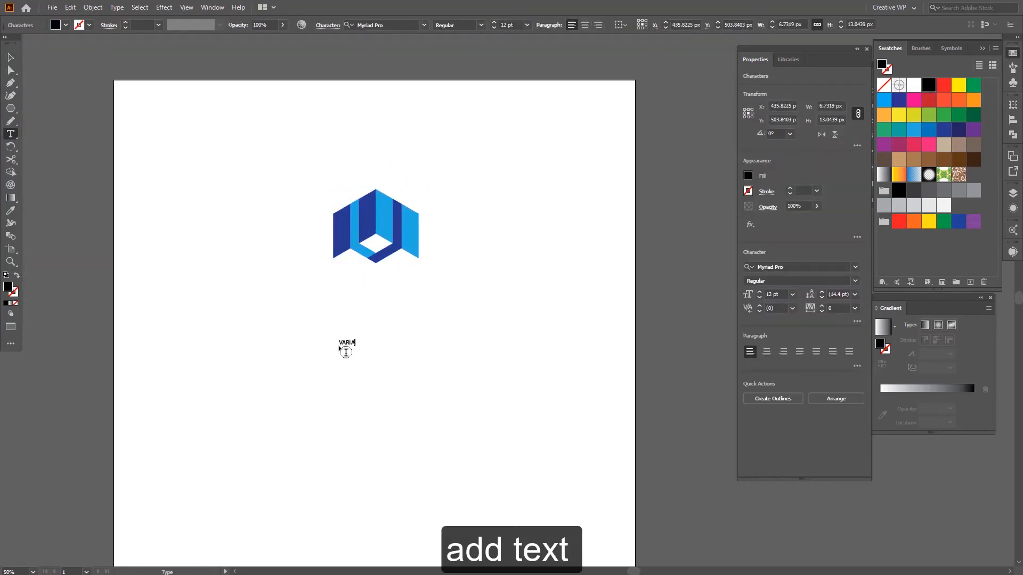
{"action": "key", "text": "Escape"}
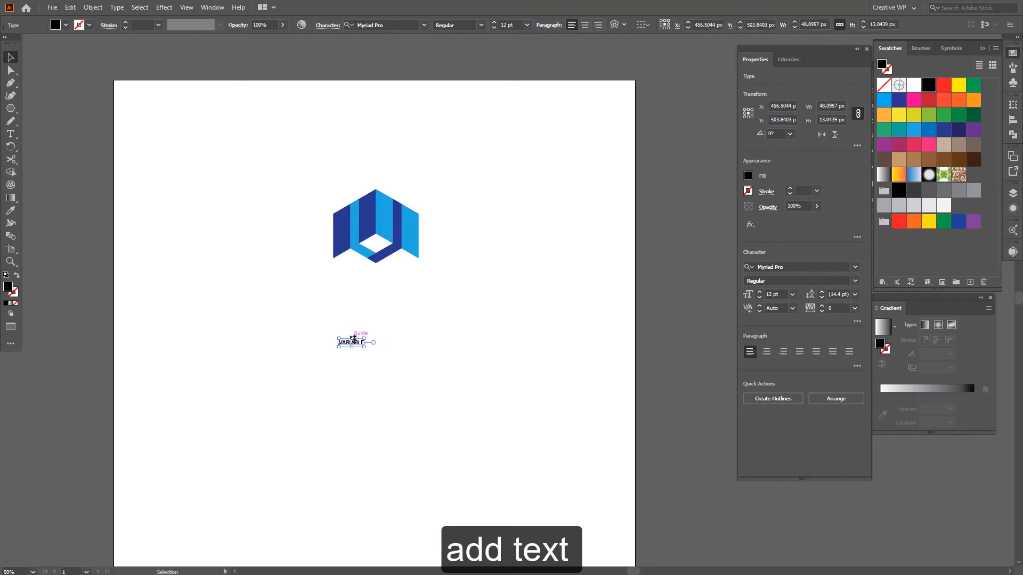
{"action": "left_click_drag", "start_coordinate": [364, 339], "coordinate": [413, 325]}
- Duplicate the VARIABLE text directly to its right and change the copy to "CONCEPT"
{"action": "left_click_drag", "start_coordinate": [335, 348], "coordinate": [433, 317]}
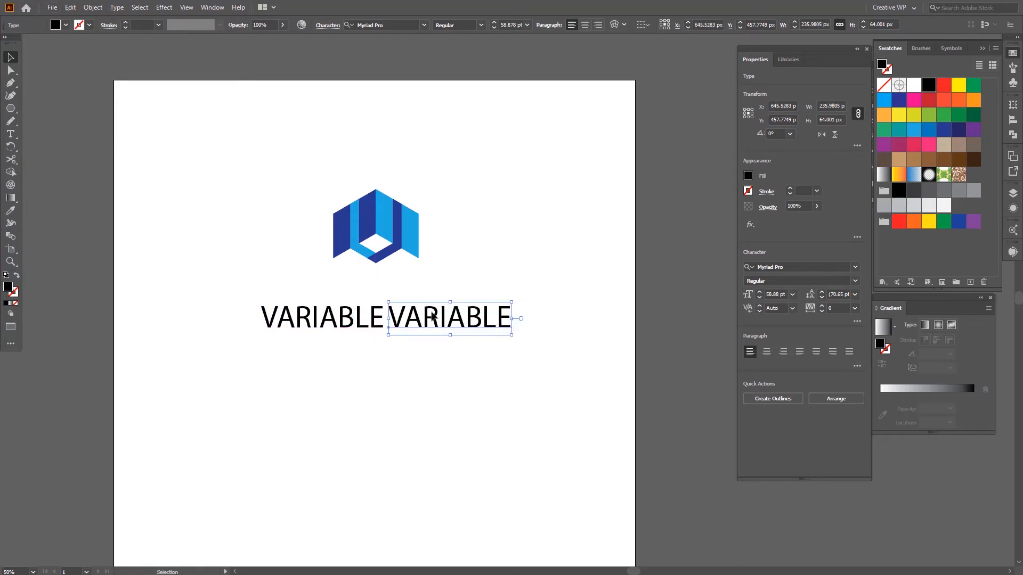
{"action": "double_click", "coordinate": [432, 317]}
{"action": "type", "text": "CONCEPT"}
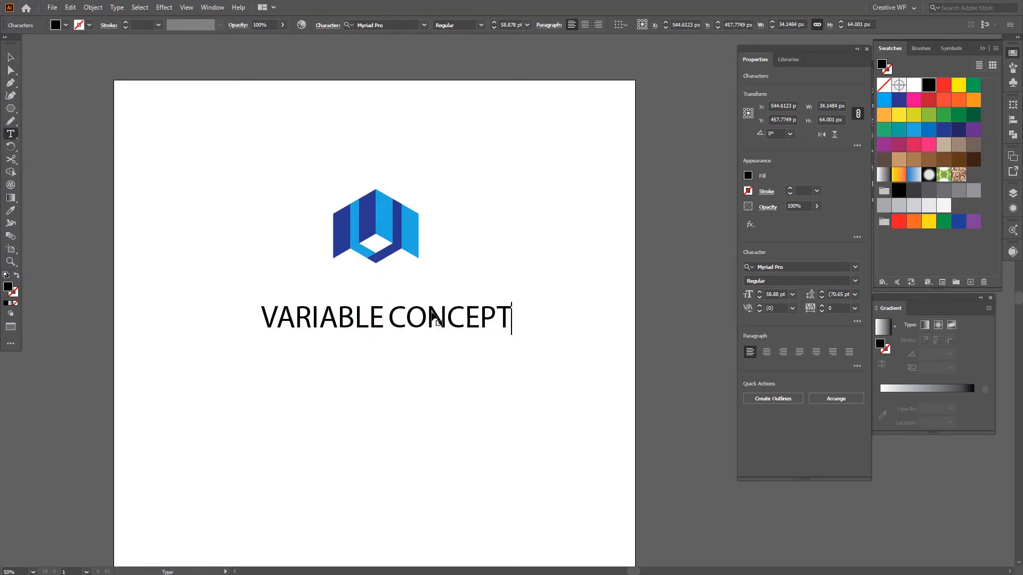
{"action": "key", "text": "Escape"}
- Set the VARIABLE text in Uni Sans Heavy and shift it left, clear of CONCEPT
{"action": "scroll", "coordinate": [433, 317], "scroll_direction": "up", "scroll_amount": 1}
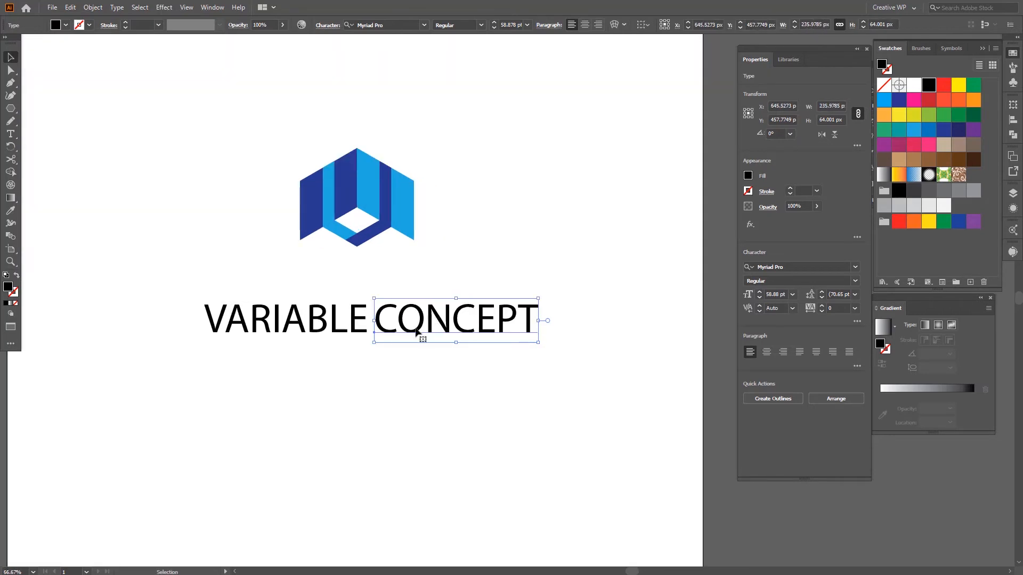
{"action": "left_click_drag", "start_coordinate": [352, 358], "coordinate": [350, 288]}
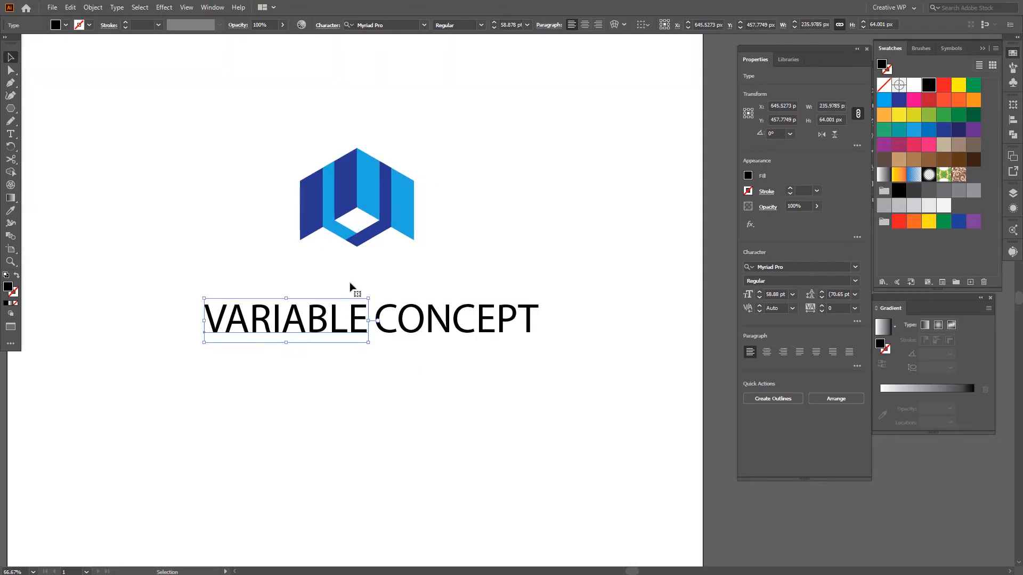
{"action": "left_click", "coordinate": [398, 25]}
{"action": "type", "text": "unis"}
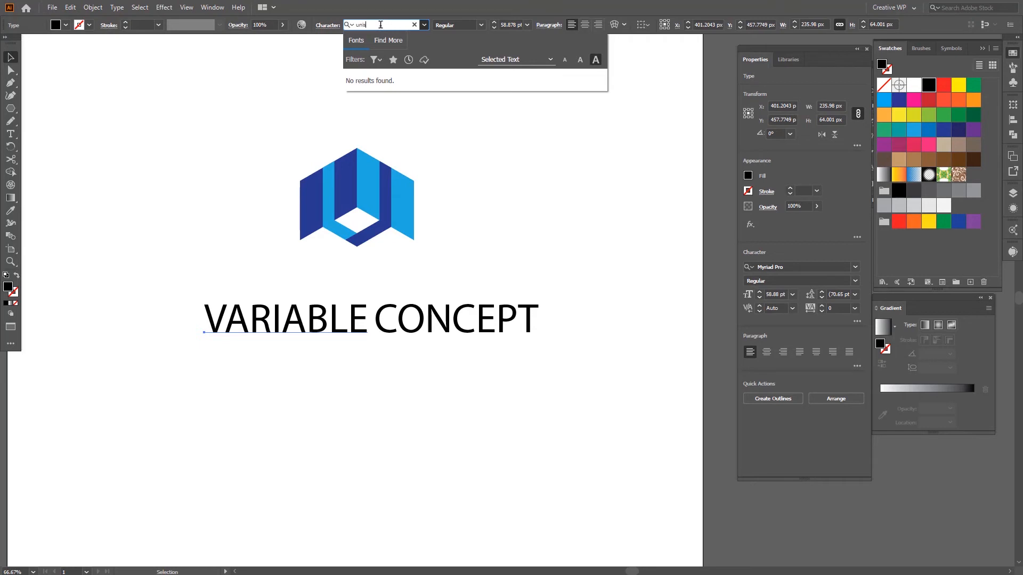
{"action": "key", "text": "BackSpace"}
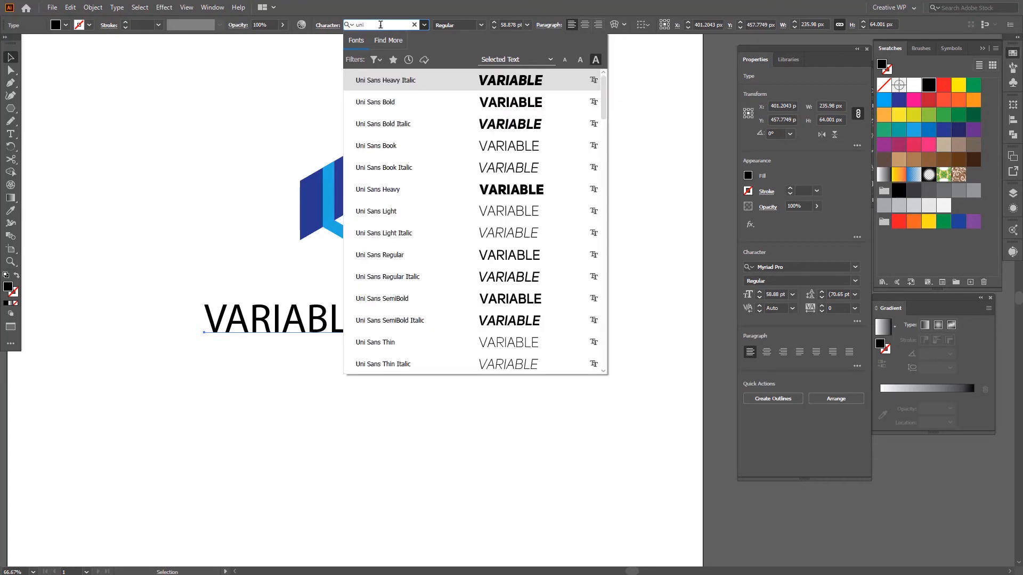
{"action": "left_click", "coordinate": [446, 190]}
{"action": "left_click_drag", "start_coordinate": [349, 329], "coordinate": [320, 332]}
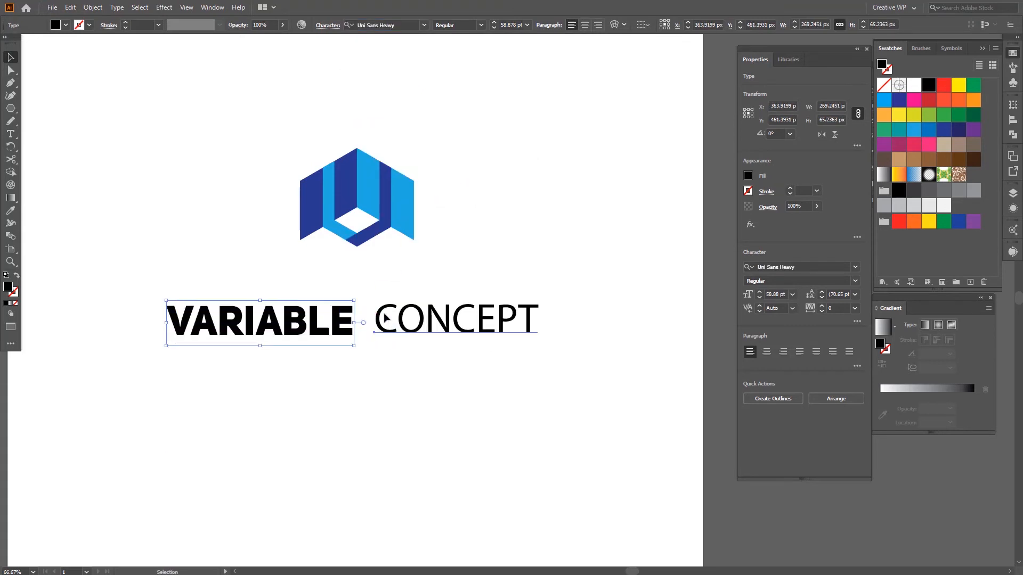
- Set the CONCEPT text in Uni Sans Light and move it close to the end of VARIABLE
{"action": "left_click", "coordinate": [452, 319]}
{"action": "left_click", "coordinate": [401, 25]}
{"action": "type", "text": "uni"}
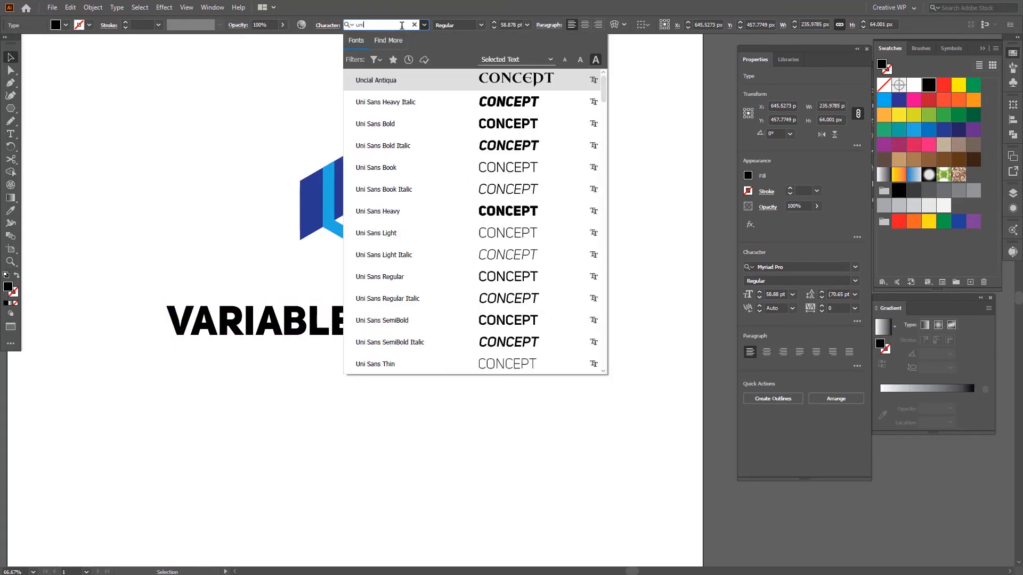
{"action": "scroll", "coordinate": [480, 80], "scroll_direction": "down", "scroll_amount": 1}
{"action": "left_click", "coordinate": [492, 212]}
{"action": "left_click", "coordinate": [490, 215]}
{"action": "scroll", "coordinate": [371, 292], "scroll_direction": "up", "scroll_amount": 1}
{"action": "left_click_drag", "start_coordinate": [402, 318], "coordinate": [374, 319]}
- Scale both words down together to about 41.06 pt, place them centred just beneath the mark, and deselect them
{"action": "scroll", "coordinate": [421, 278], "scroll_direction": "down", "scroll_amount": 1}
{"action": "left_click_drag", "start_coordinate": [443, 278], "coordinate": [312, 323]}
{"action": "left_click_drag", "start_coordinate": [547, 318], "coordinate": [504, 274]}
{"action": "left_click", "coordinate": [498, 217]}
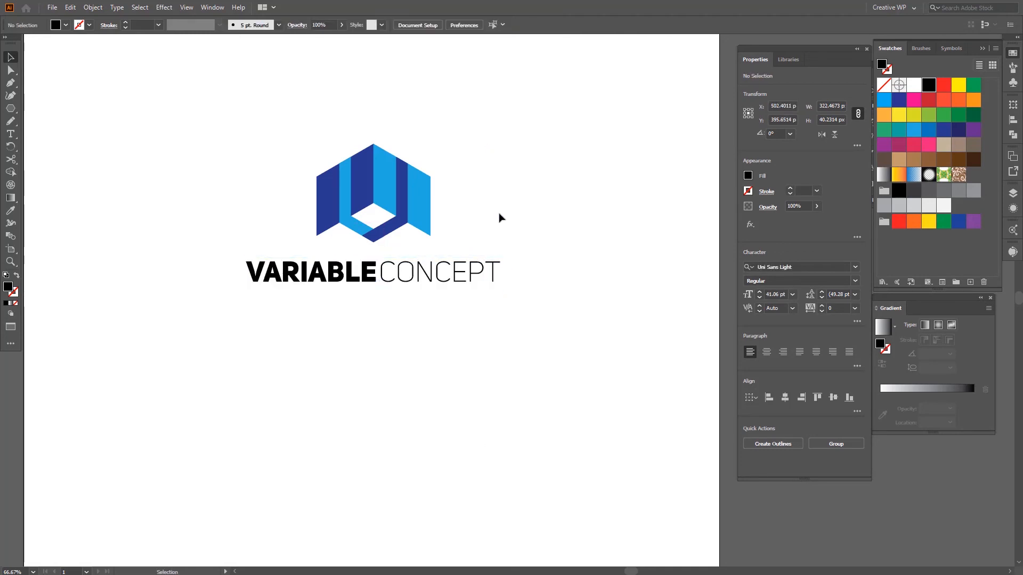
- Copy the mark and the wordmark into the space below, placing the copied wordmark to the right of the copied mark
{"action": "left_click_drag", "start_coordinate": [487, 220], "coordinate": [481, 181]}
{"action": "scroll", "coordinate": [456, 237], "scroll_direction": "down", "scroll_amount": 1}
{"action": "left_click_drag", "start_coordinate": [444, 125], "coordinate": [295, 311]}
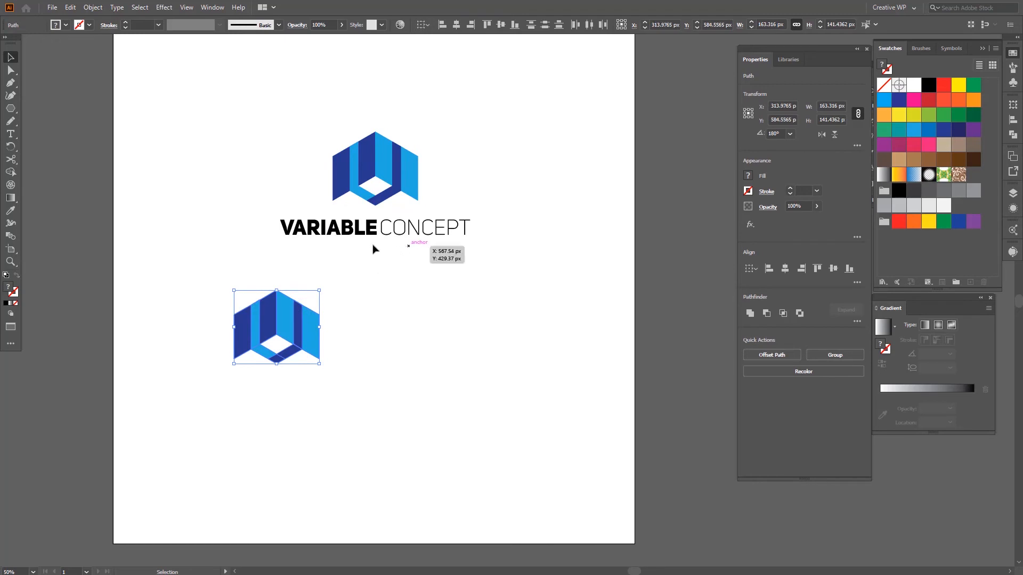
{"action": "left_click_drag", "start_coordinate": [350, 232], "coordinate": [400, 340]}
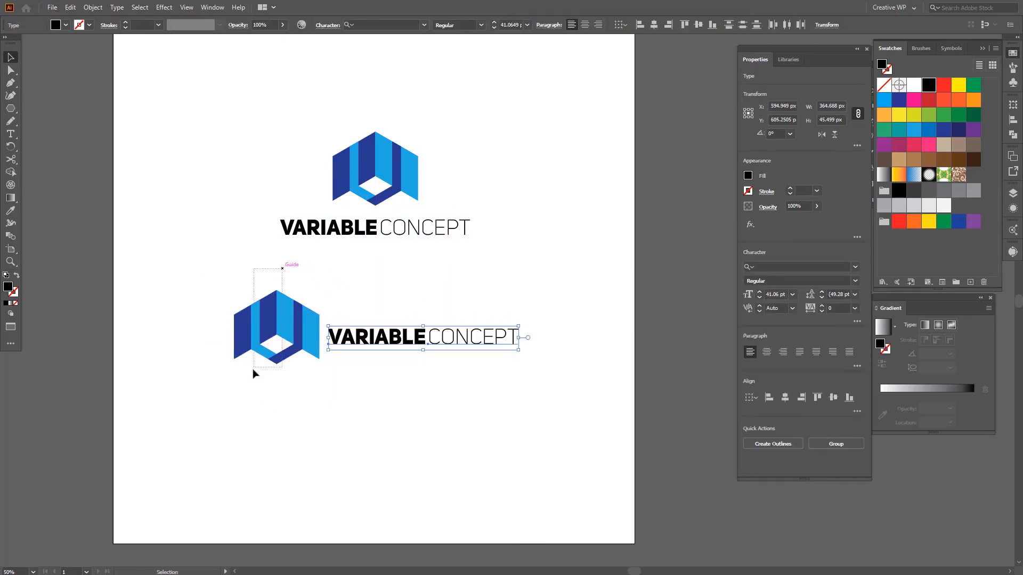
- Scale the copied mark down to about 126 px wide and position it level with and close to the copied wordmark
{"action": "left_click", "coordinate": [280, 334]}
{"action": "scroll", "coordinate": [279, 333], "scroll_direction": "up", "scroll_amount": 2}
{"action": "left_click_drag", "start_coordinate": [189, 322], "coordinate": [244, 322]}
{"action": "left_click_drag", "start_coordinate": [348, 229], "coordinate": [149, 410]}
{"action": "key", "text": "ctrl+z"}
{"action": "left_click_drag", "start_coordinate": [167, 283], "coordinate": [207, 283]}
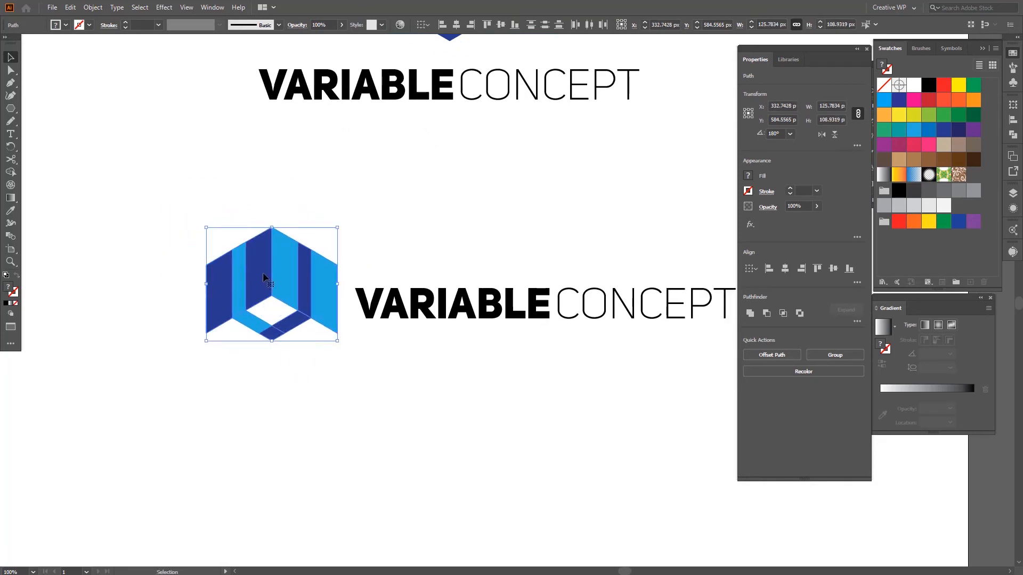
{"action": "scroll", "coordinate": [456, 209], "scroll_direction": "down", "scroll_amount": 1}
{"action": "left_click", "coordinate": [454, 207]}
{"action": "left_click_drag", "start_coordinate": [454, 207], "coordinate": [366, 257]}
- In the horizontal logo, colour VARIABLE dark blue and CONCEPT light blue, and deselect the text
{"action": "left_click", "coordinate": [384, 310]}
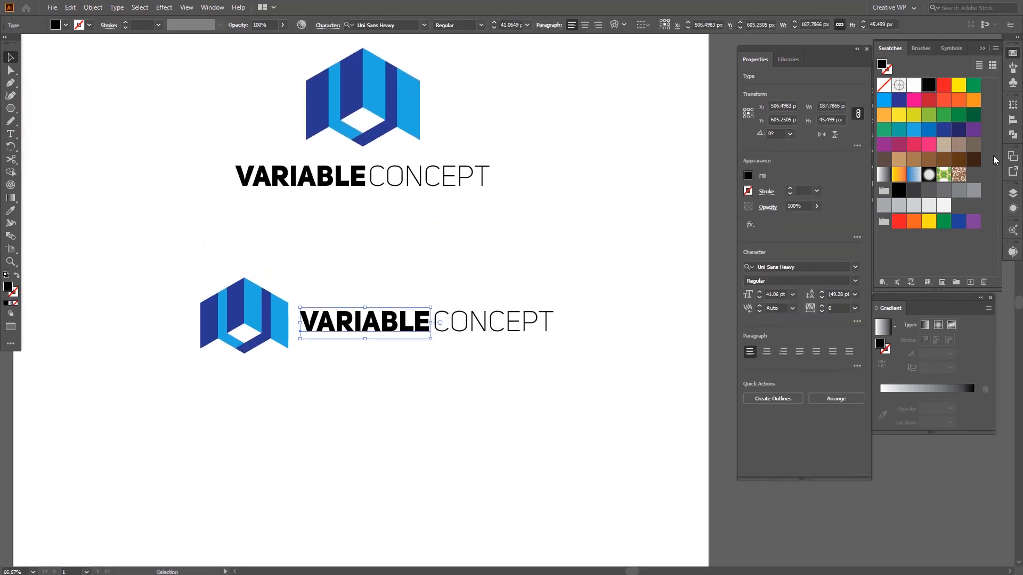
{"action": "left_click", "coordinate": [951, 128]}
{"action": "left_click", "coordinate": [504, 315]}
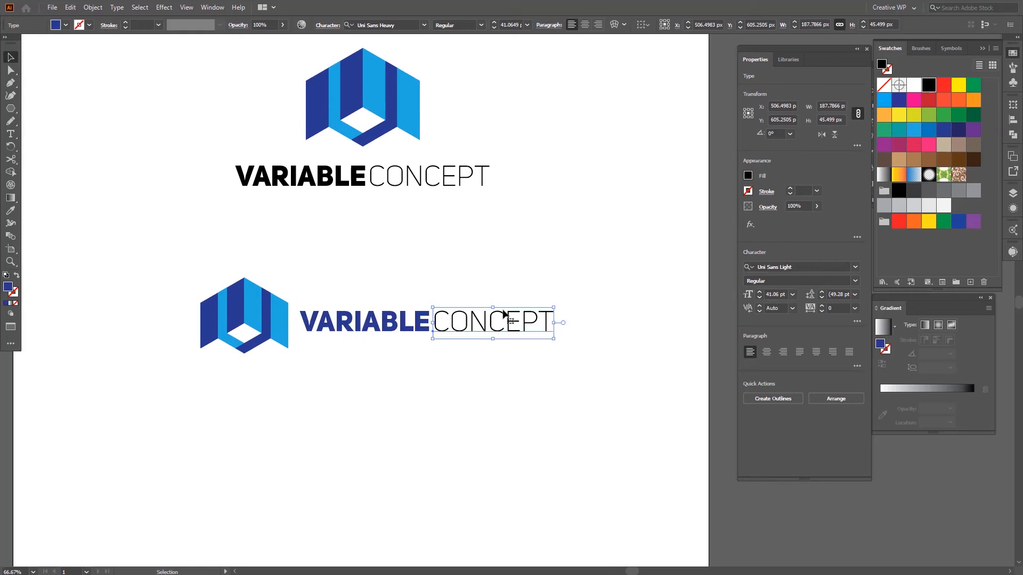
{"action": "left_click", "coordinate": [911, 133]}
{"action": "left_click", "coordinate": [473, 220]}
- Duplicate the coloured horizontal logo straight below itself and deselect the copy
{"action": "left_click_drag", "start_coordinate": [478, 249], "coordinate": [309, 431]}
{"action": "scroll", "coordinate": [488, 254], "scroll_direction": "down", "scroll_amount": 1}
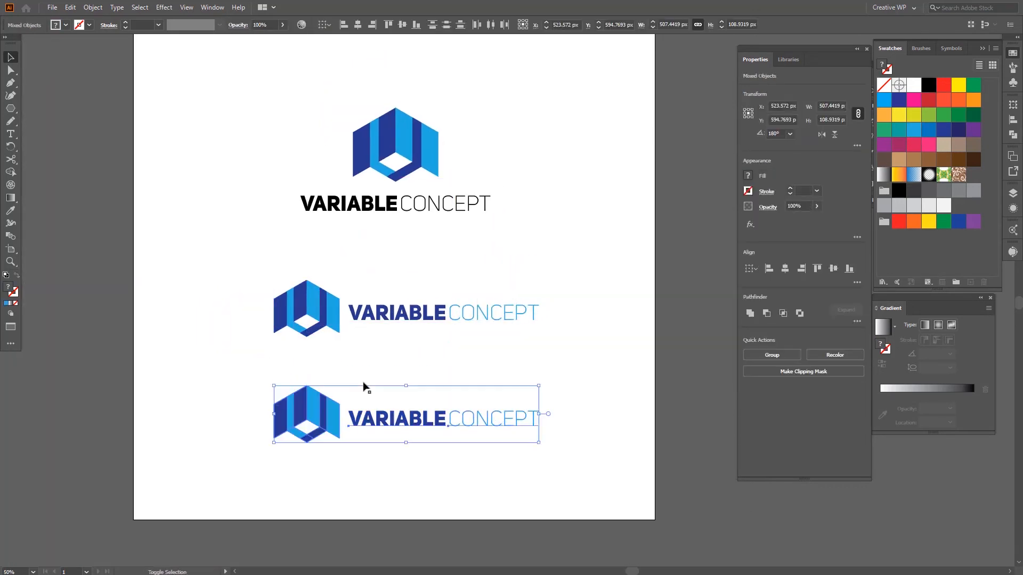
{"action": "left_click", "coordinate": [420, 365]}
- In the lowest logo, stack CONCEPT beneath VARIABLE and align the two words beside the mark
{"action": "scroll", "coordinate": [427, 392], "scroll_direction": "up", "scroll_amount": 2}
{"action": "left_click_drag", "start_coordinate": [391, 446], "coordinate": [317, 434]}
{"action": "left_click", "coordinate": [473, 456], "text": "shift"}
{"action": "left_click", "coordinate": [342, 381]}
{"action": "scroll", "coordinate": [342, 381], "scroll_direction": "down", "scroll_amount": 2}
- Move the stacked logo about 110 px right and 33 px down, and deselect it
{"action": "left_click_drag", "start_coordinate": [230, 451], "coordinate": [230, 450]}
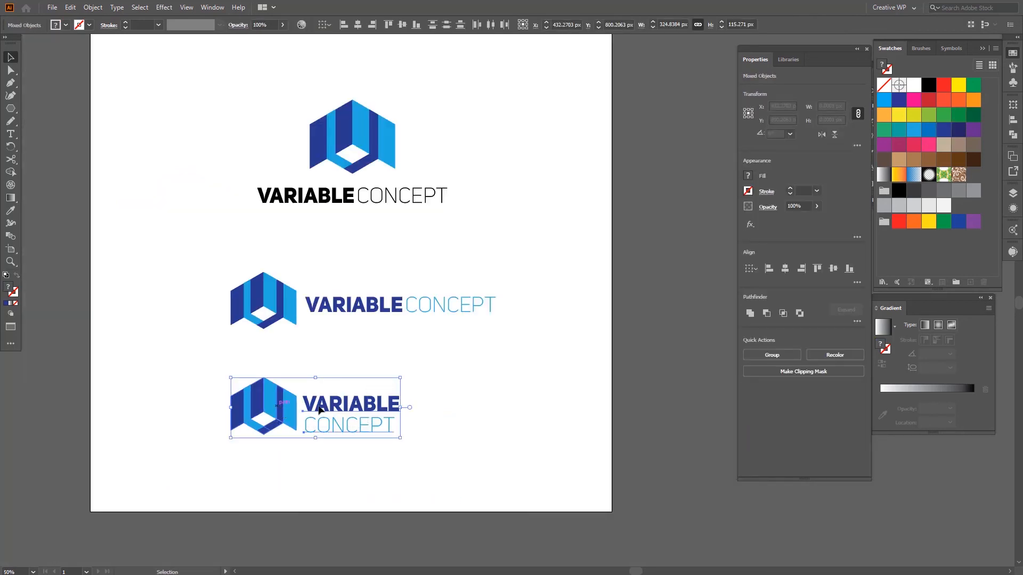
{"action": "left_click_drag", "start_coordinate": [276, 409], "coordinate": [337, 427]}
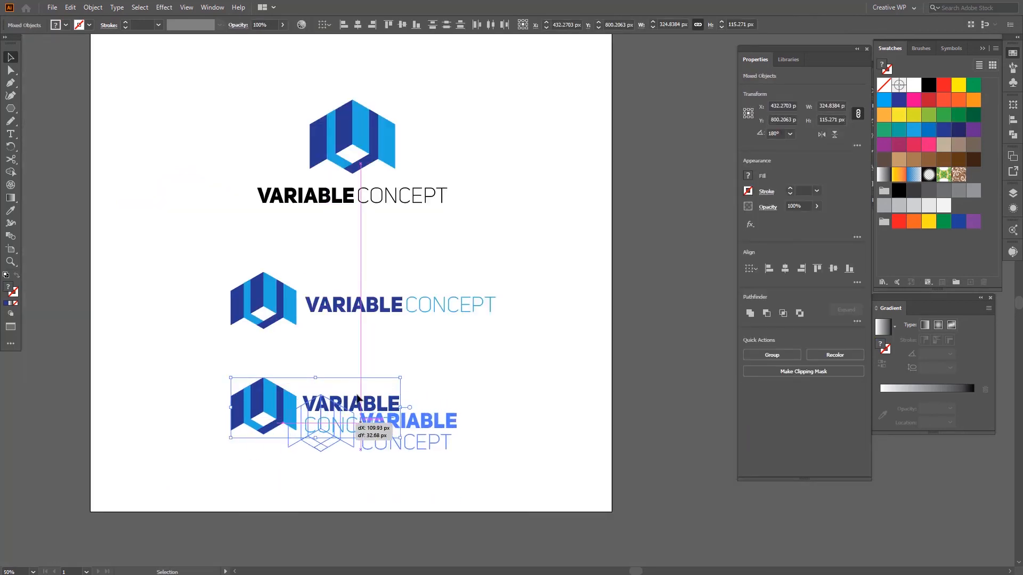
{"action": "left_click", "coordinate": [425, 398]}
- Scale the stacked VARIABLE and CONCEPT text down together to about 27.39 pt and deselect it
{"action": "scroll", "coordinate": [426, 398], "scroll_direction": "up", "scroll_amount": 2}
{"action": "left_click_drag", "start_coordinate": [395, 490], "coordinate": [397, 492]}
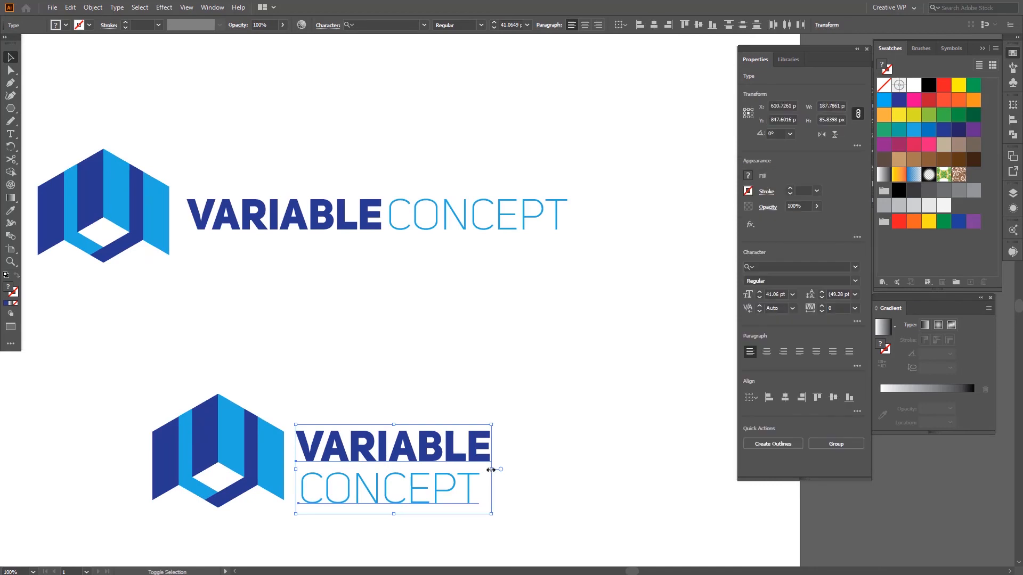
{"action": "left_click_drag", "start_coordinate": [494, 474], "coordinate": [429, 482]}
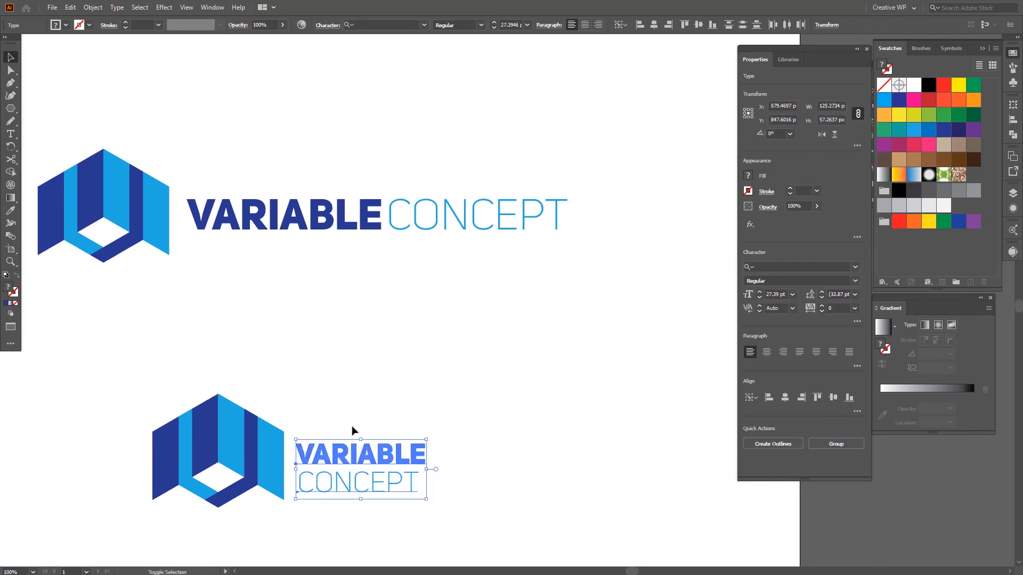
{"action": "left_click", "coordinate": [354, 427]}
- Select the whole stacked logo and shift it slightly right and down to centre it under the horizontal logo
{"action": "scroll", "coordinate": [354, 427], "scroll_direction": "down", "scroll_amount": 2}
{"action": "left_click_drag", "start_coordinate": [253, 470], "coordinate": [249, 473]}
{"action": "left_click_drag", "start_coordinate": [291, 444], "coordinate": [298, 451]}
{"action": "left_click", "coordinate": [329, 375]}
{"action": "left_click_drag", "start_coordinate": [350, 385], "coordinate": [367, 394]}
- Move all three logos together slightly up on the artboard, deselect them, and switch to the full-screen view
{"action": "left_click_drag", "start_coordinate": [500, 143], "coordinate": [227, 525]}
{"action": "left_click_drag", "start_coordinate": [251, 346], "coordinate": [255, 313]}
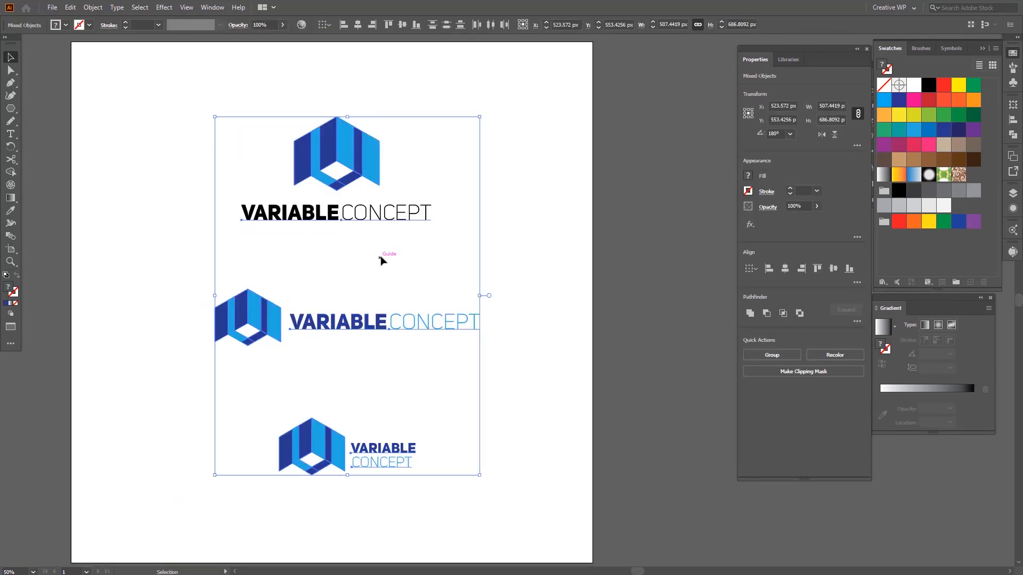
{"action": "left_click", "coordinate": [392, 269]}
{"action": "left_click_drag", "start_coordinate": [399, 281], "coordinate": [462, 316]}
{"action": "key", "text": "f"}
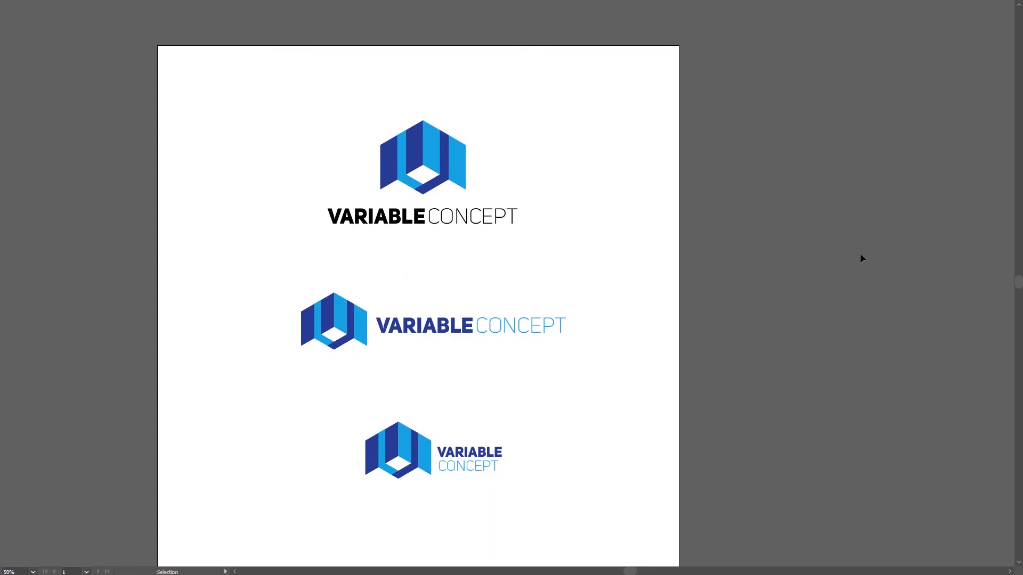